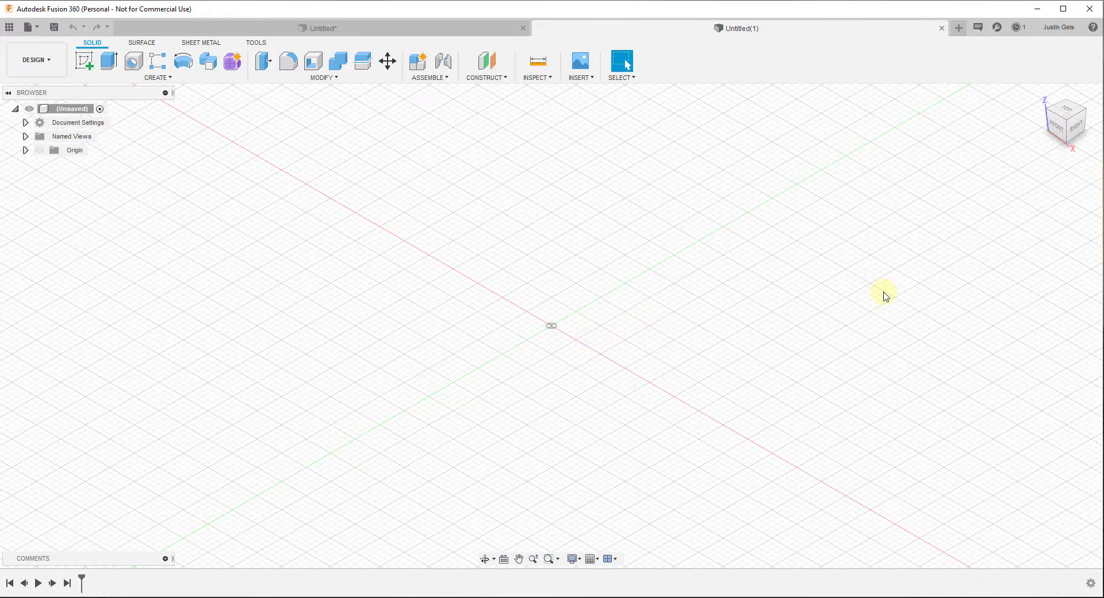
Step: Sketch a 0.25 in diameter circle at the origin on the XY plane and finish the sketch
right_drag(788, 257, 651, 320)
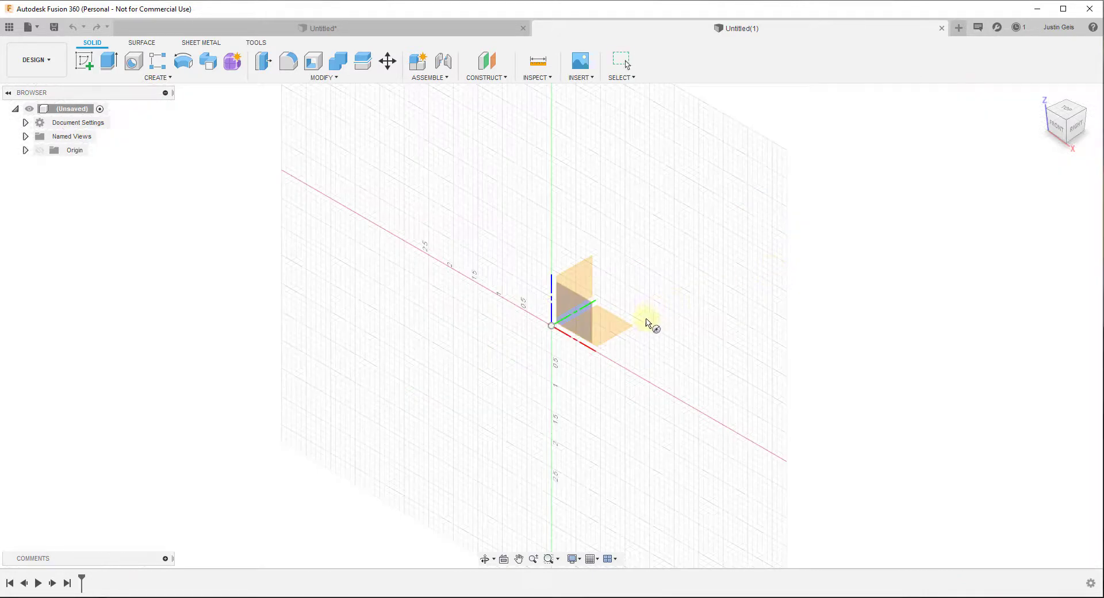
click(609, 335)
key(c)
click(506, 360)
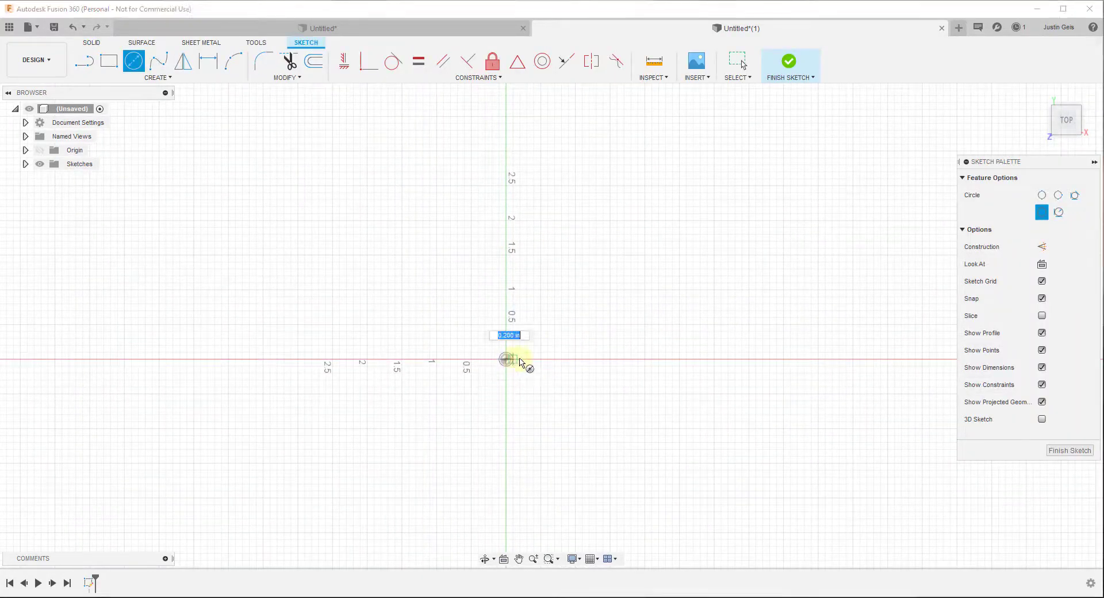
text(.25)
key(Return)
key(Escape)
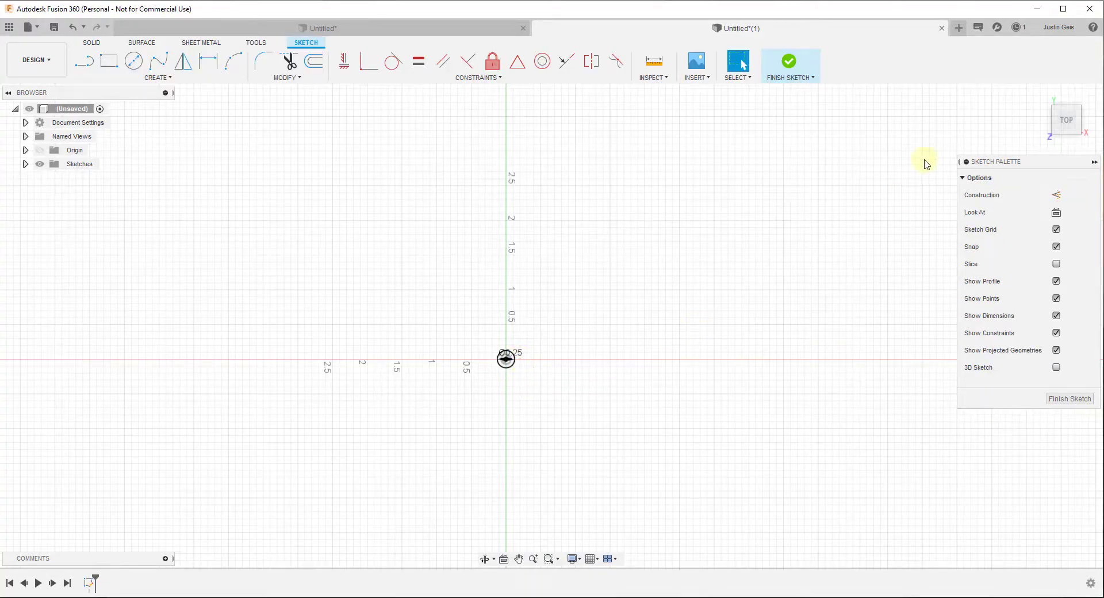
click(1040, 93)
scroll(548, 334, down, 5)
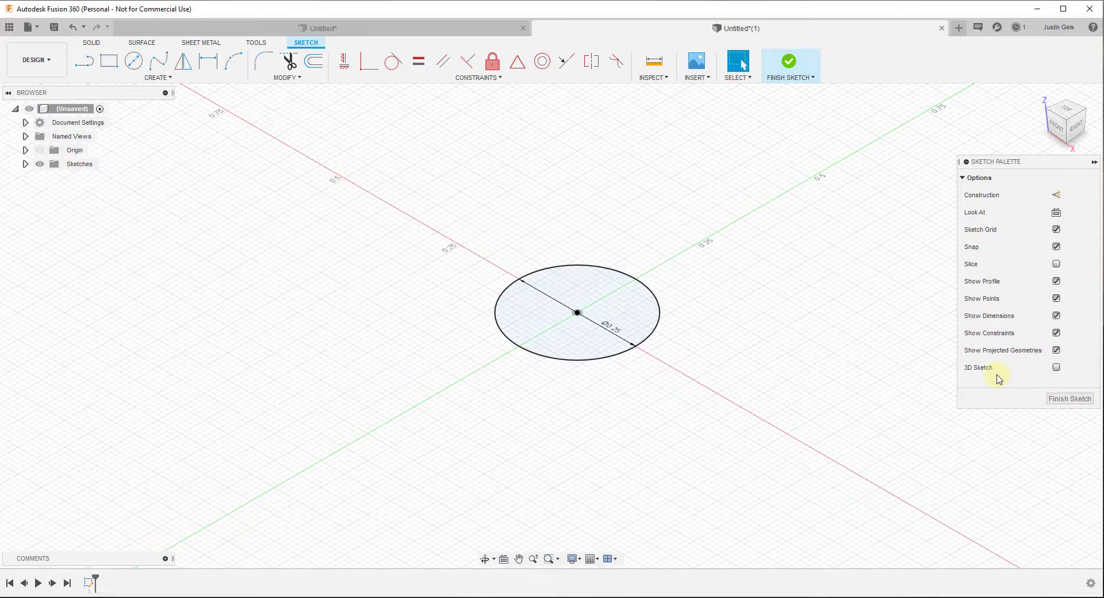
click(1070, 398)
Step: Extrude the circle upward 1.238 in into a tall cylinder
scroll(569, 384, down, 3)
scroll(530, 345, down, 2)
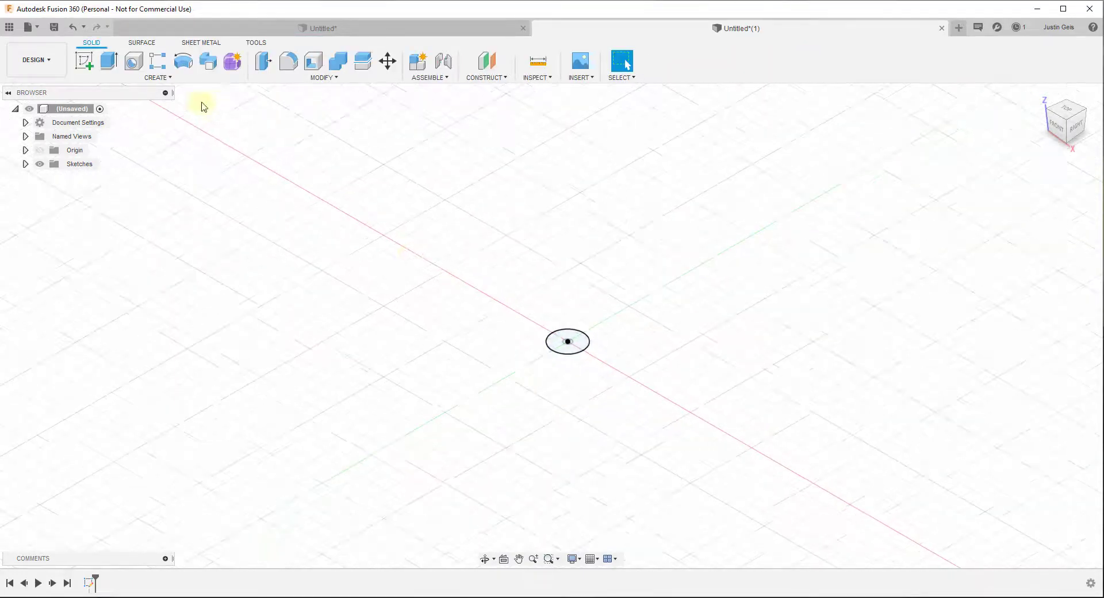
click(109, 60)
drag(564, 329, 542, 158)
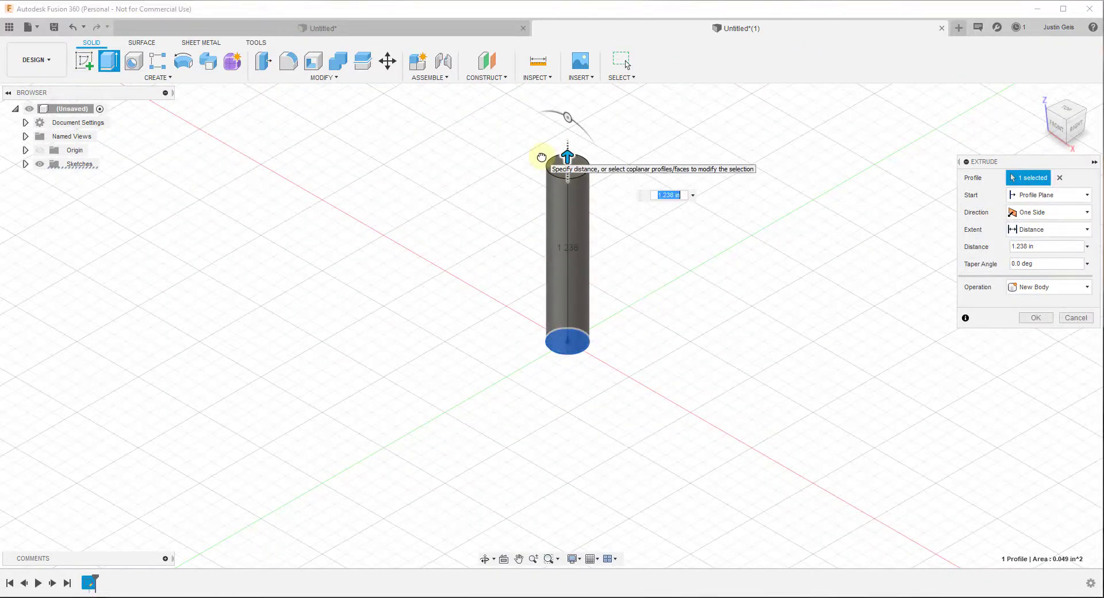
key(Return)
scroll(581, 172, down, 3)
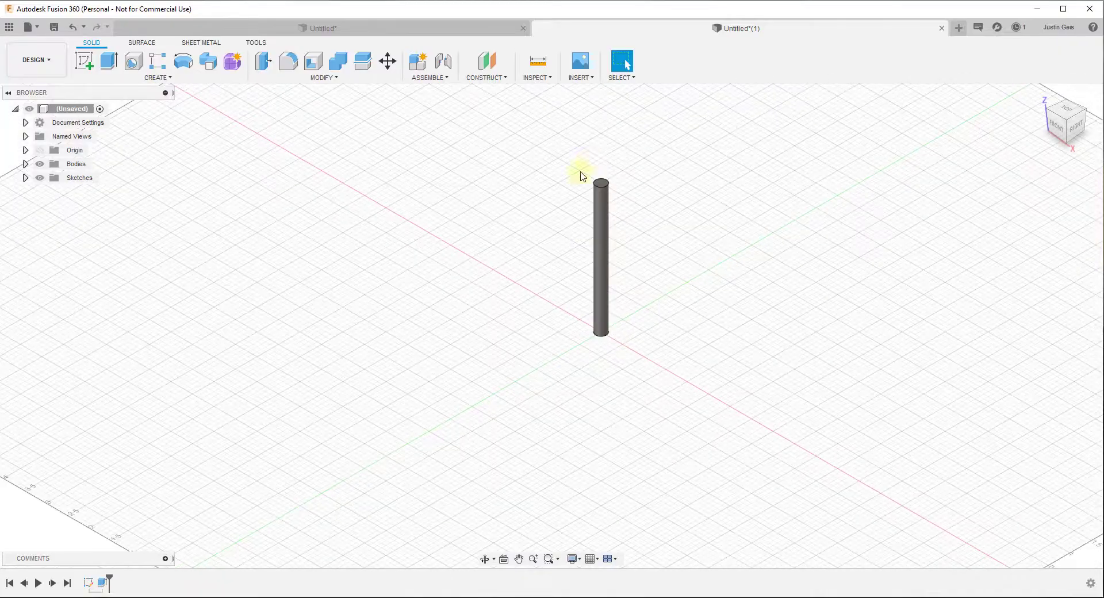
scroll(598, 167, up, 2)
scroll(617, 277, up, 1)
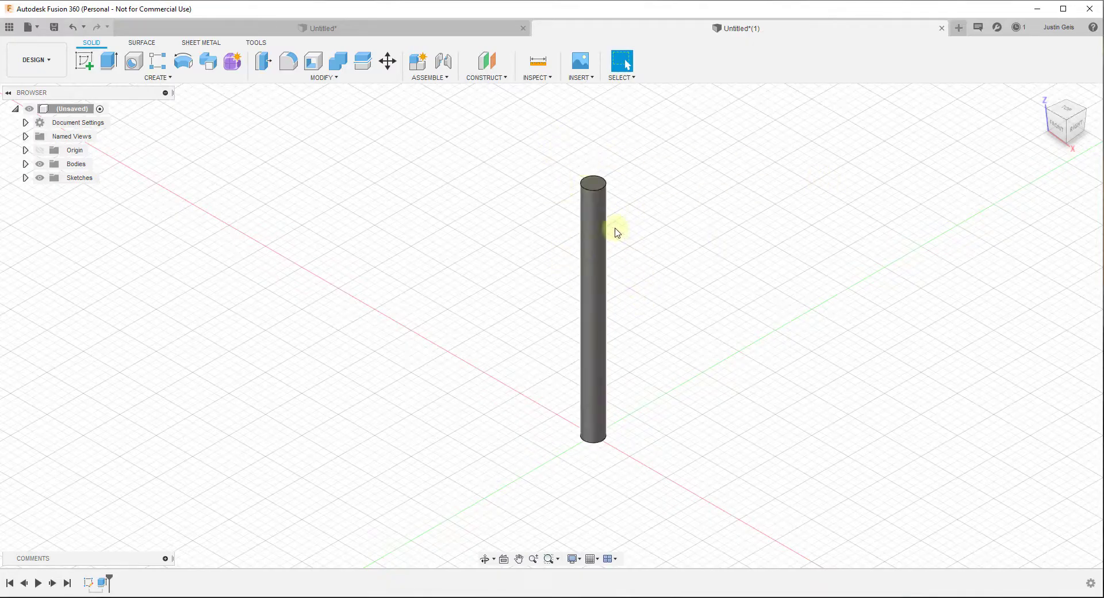
Step: Start a Thread feature on the cylinder's side face and view the rod from the front
click(154, 79)
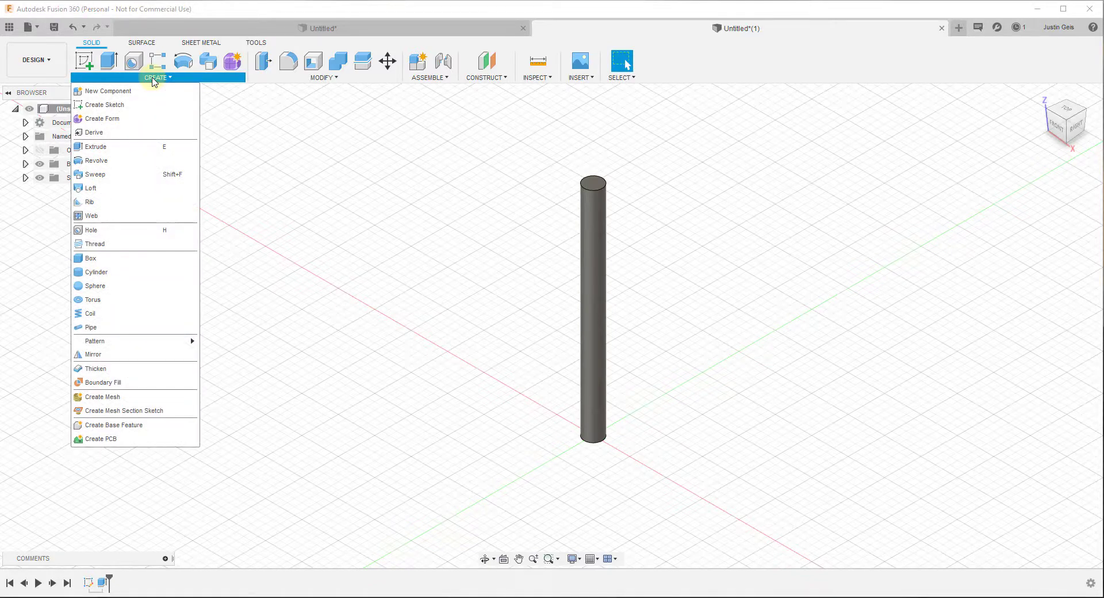
click(96, 244)
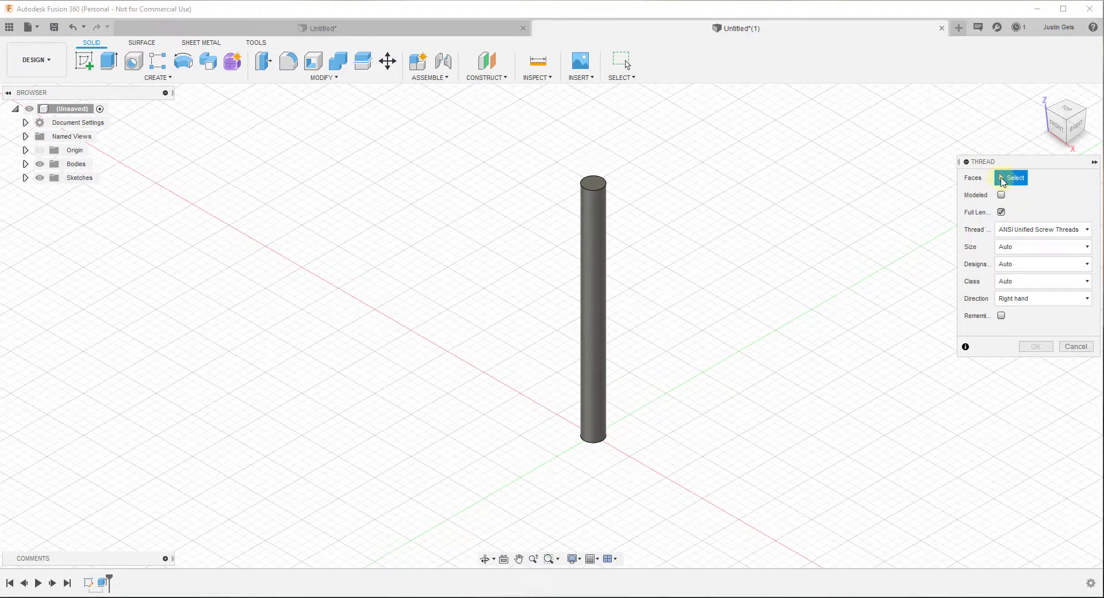
click(598, 240)
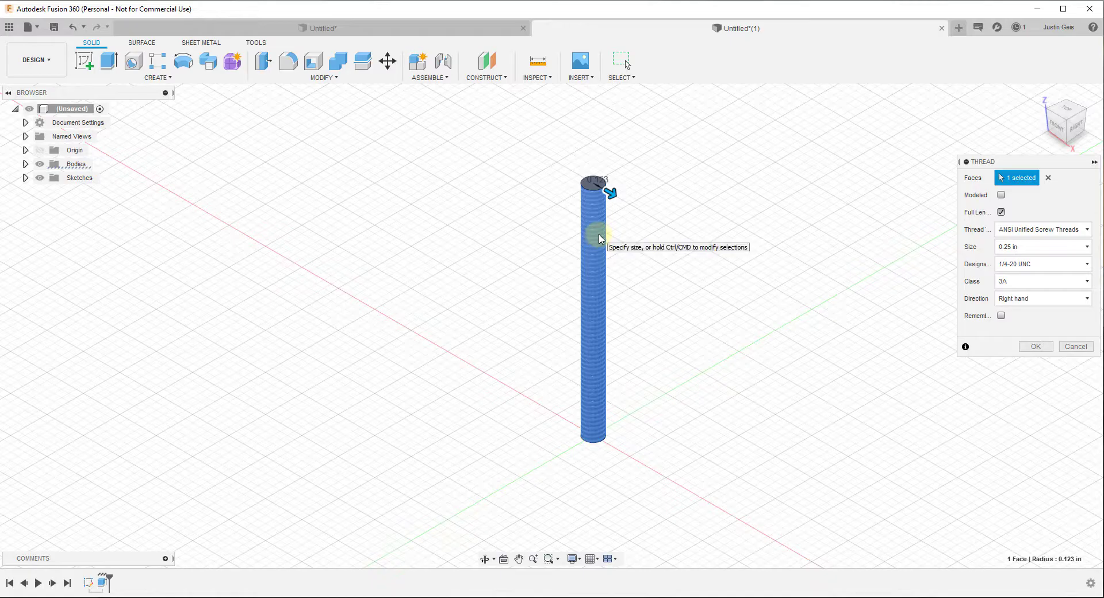
scroll(599, 216, up, 5)
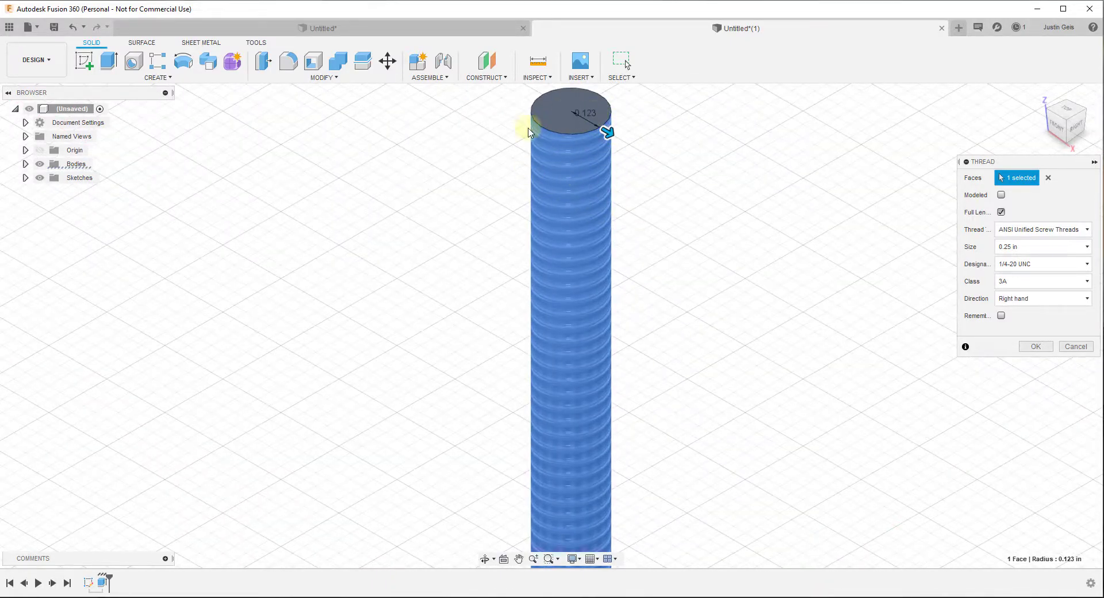
click(1060, 129)
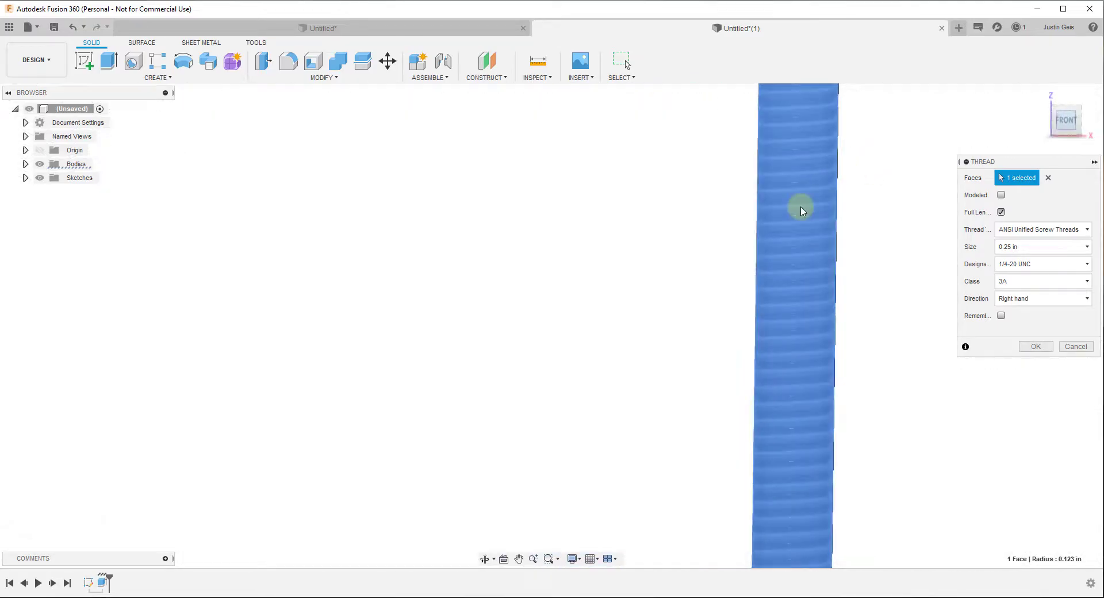
scroll(598, 314, down, 3)
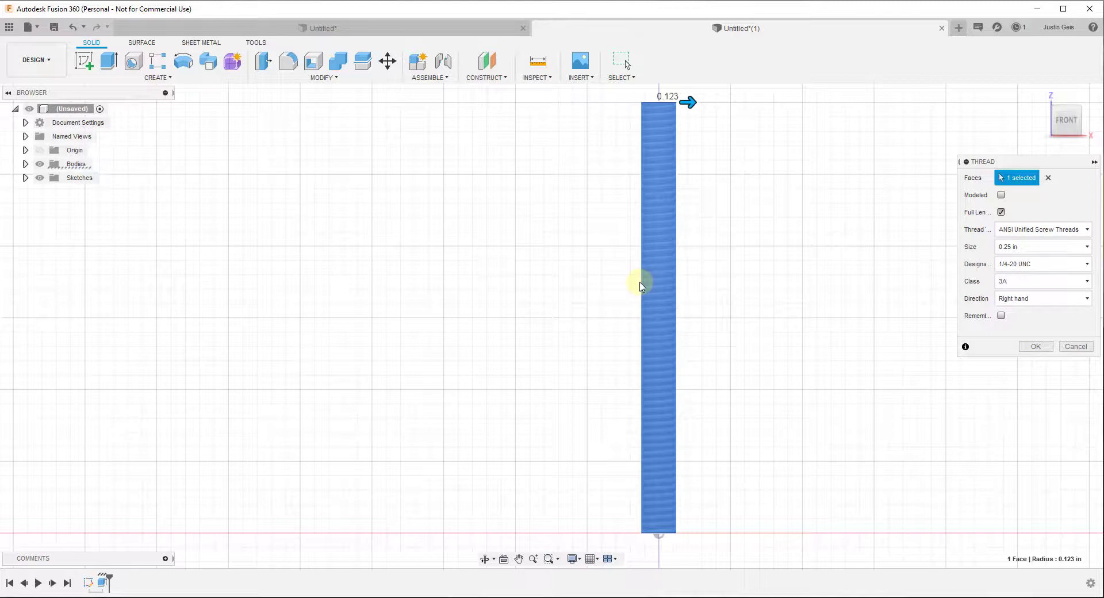
Step: Reselect the side face so the 1/4-20 UNC 3A right-hand thread previews full length
click(1049, 177)
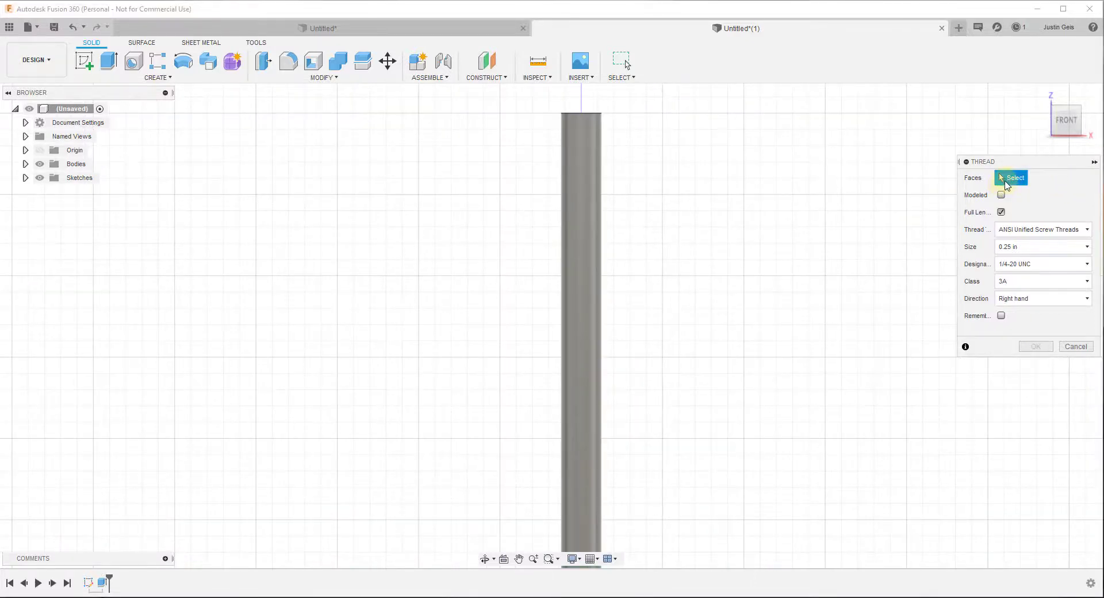
click(574, 185)
scroll(658, 155, up, 1)
scroll(575, 166, up, 3)
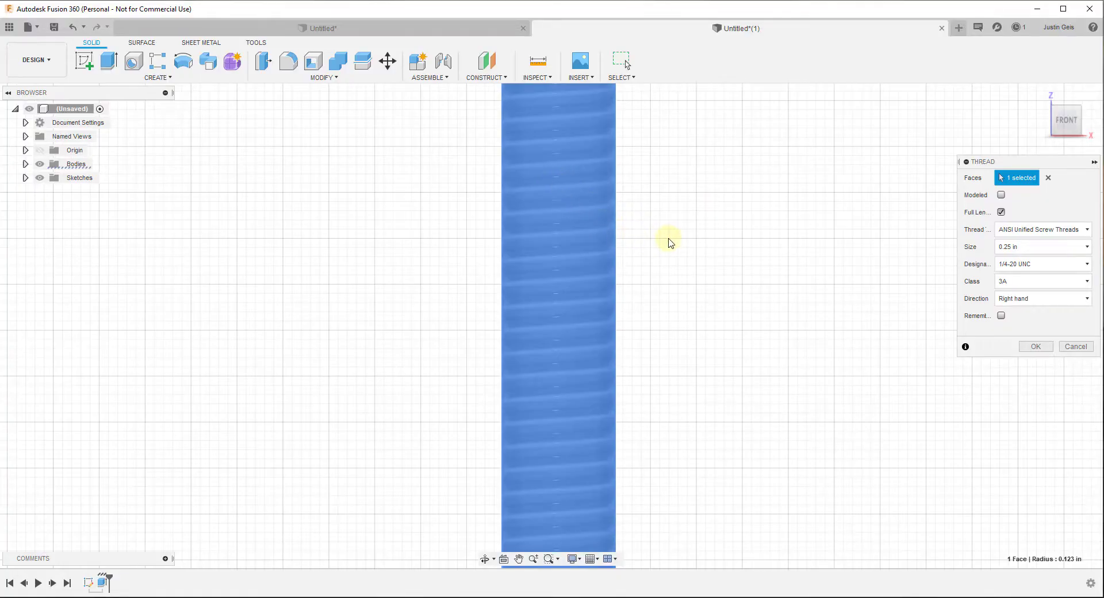
click(1040, 98)
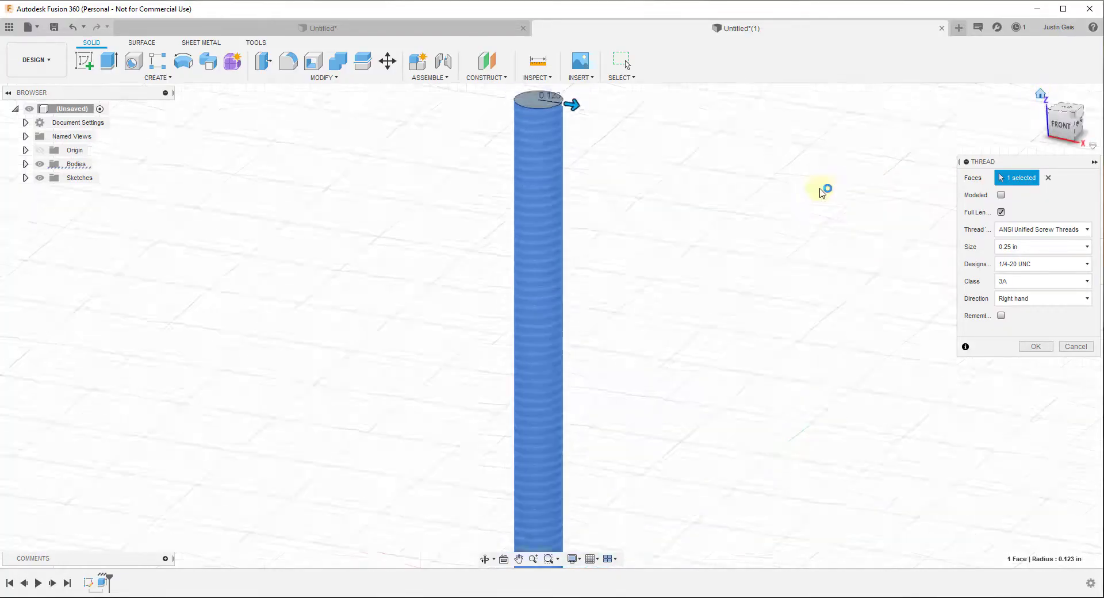
scroll(528, 163, up, 2)
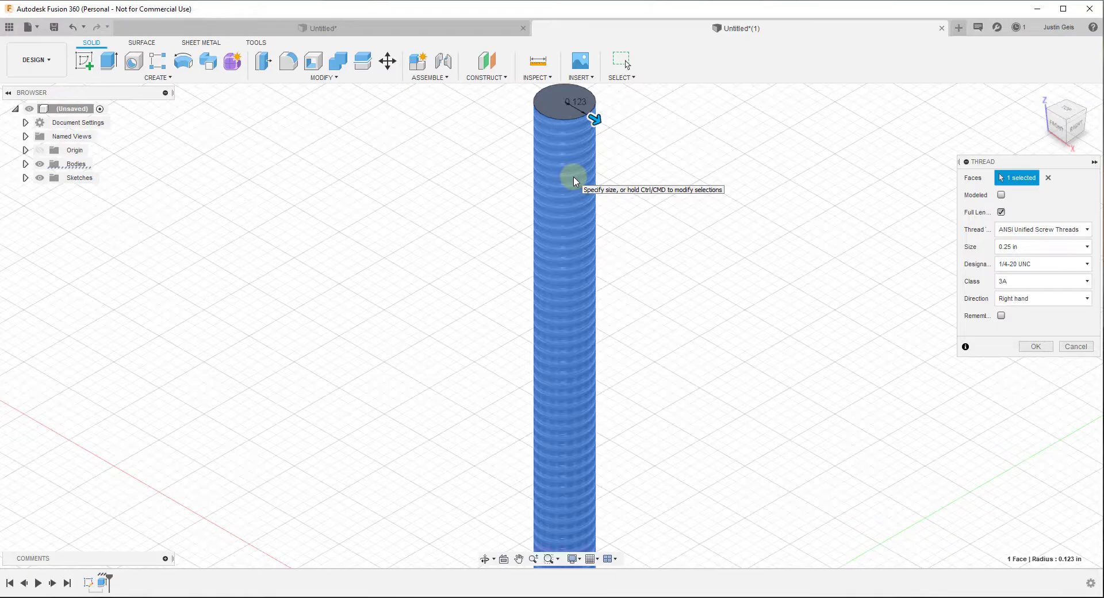
scroll(572, 153, down, 2)
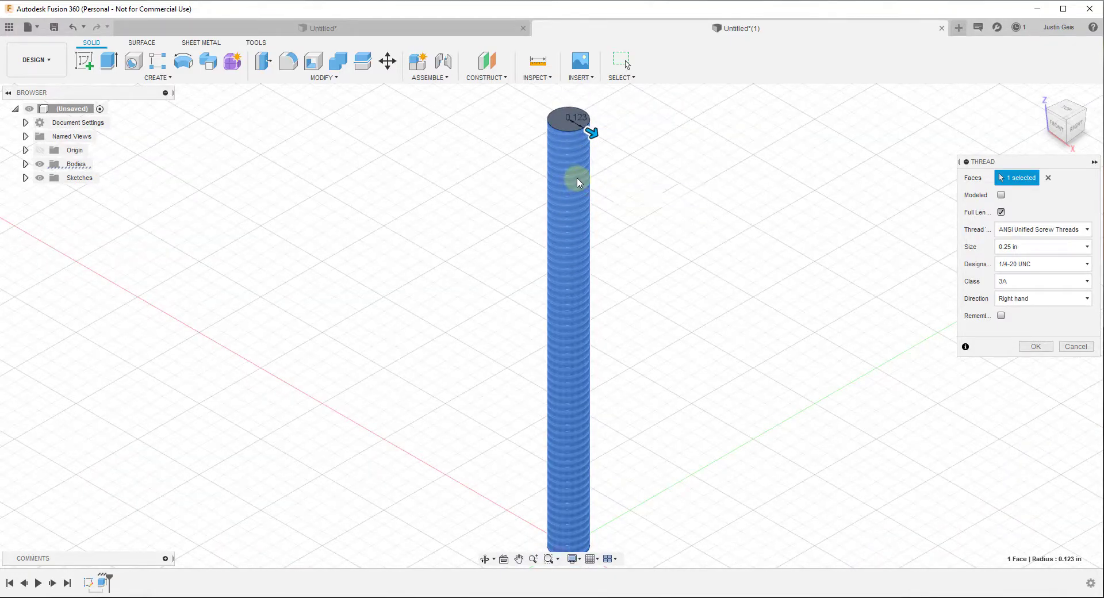
Step: Switch the thread to Modeled and inspect the thread ridges from the front view
click(1002, 195)
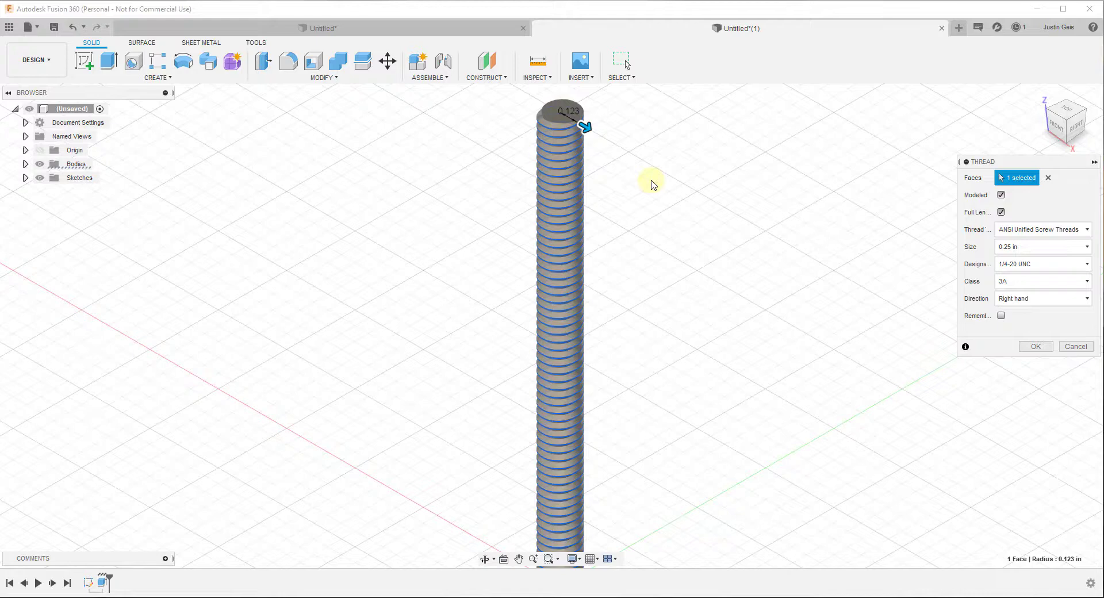
scroll(600, 171, up, 3)
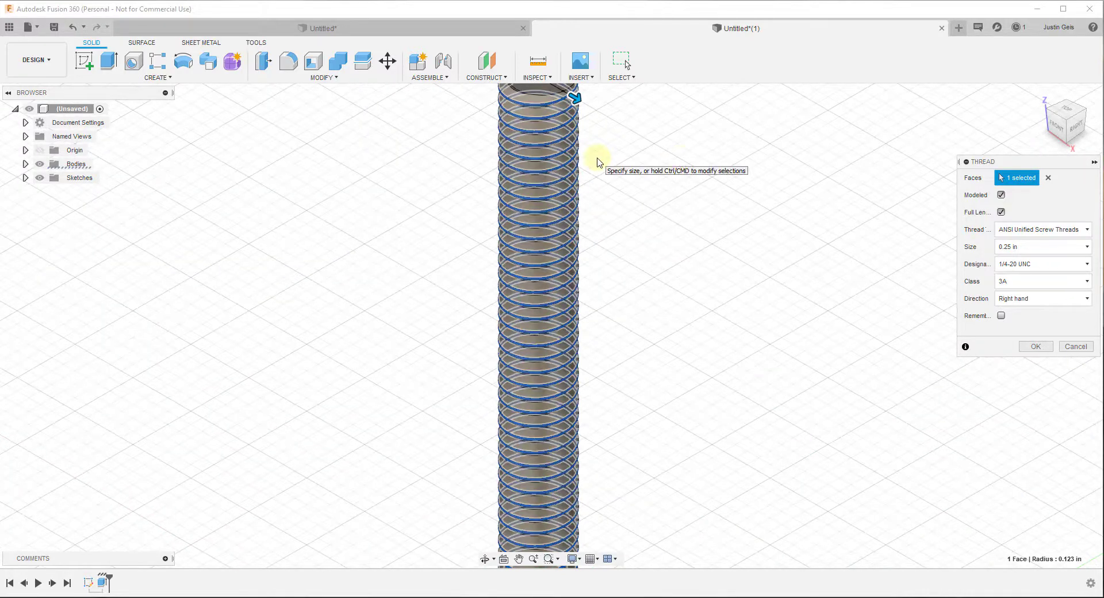
click(1058, 126)
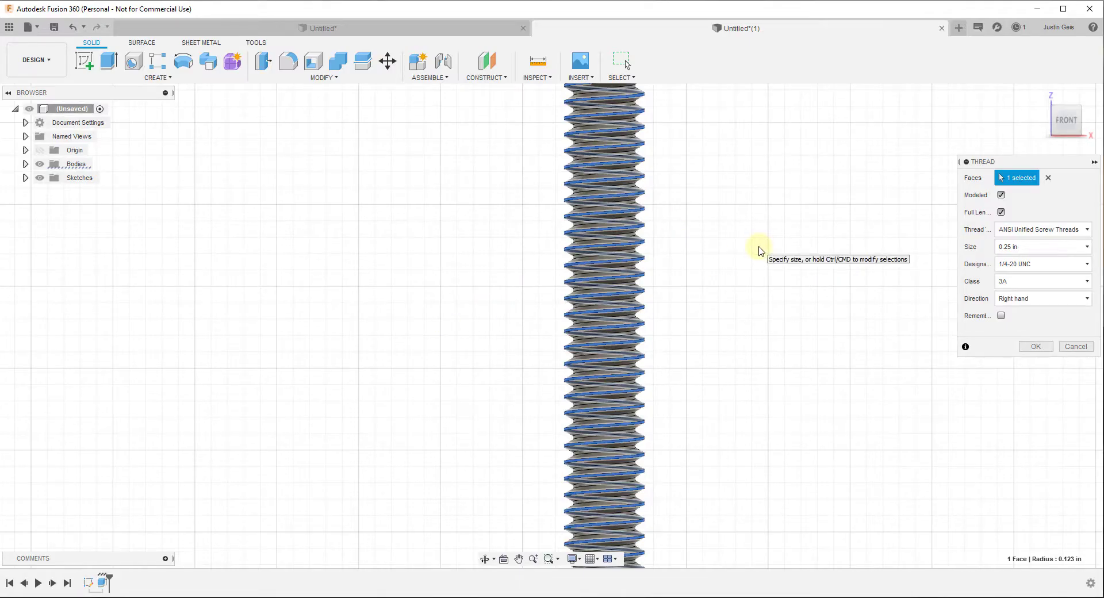
scroll(658, 237, up, 2)
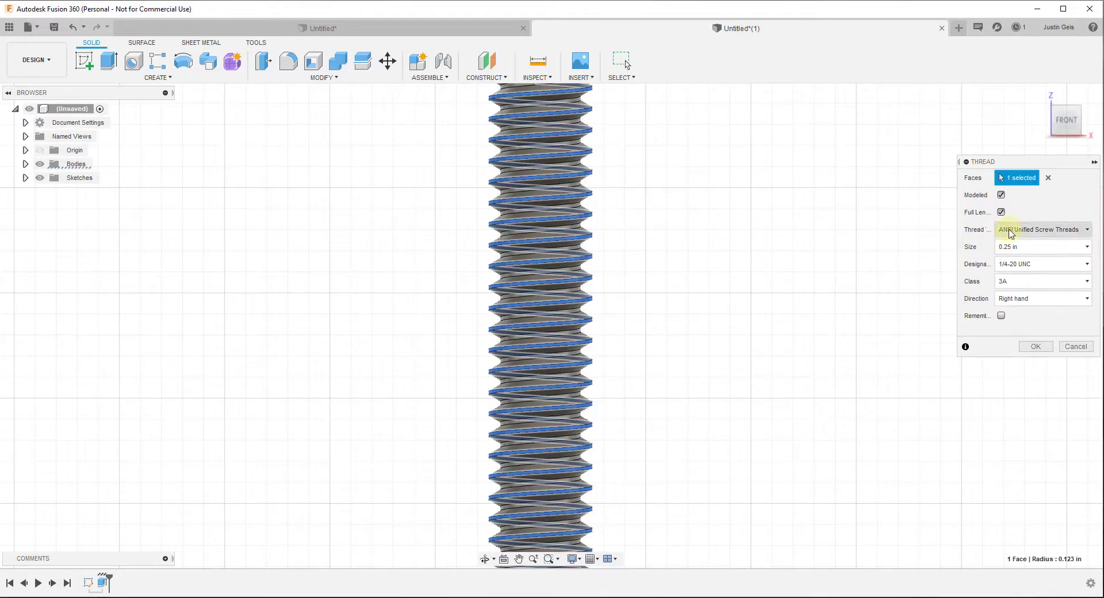
scroll(635, 261, down, 8)
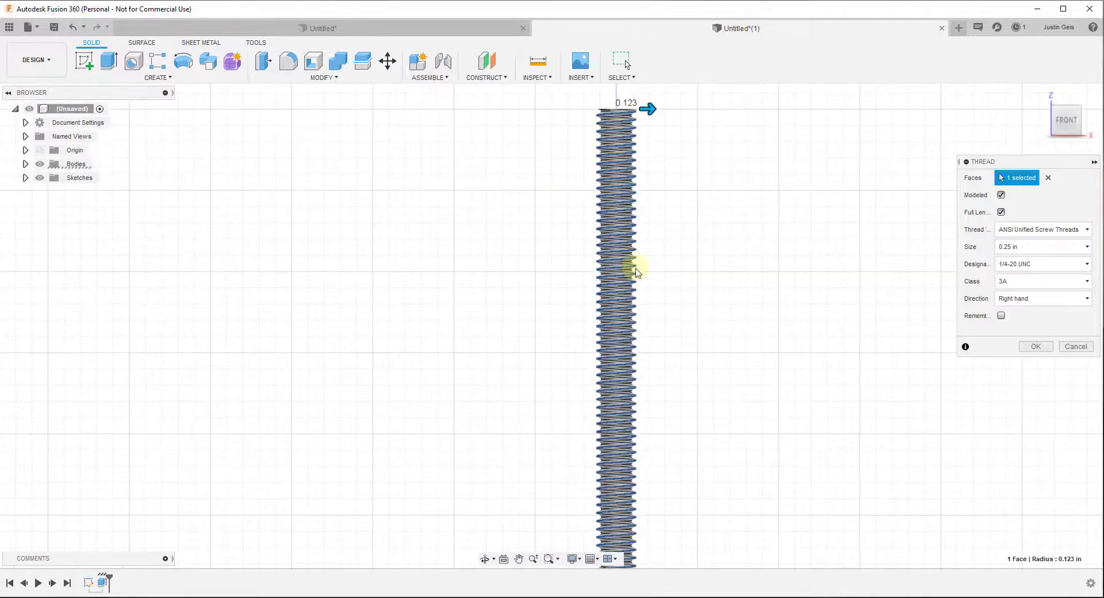
Step: Try a longer partial thread down the shaft, then settle on Full Length
click(1001, 212)
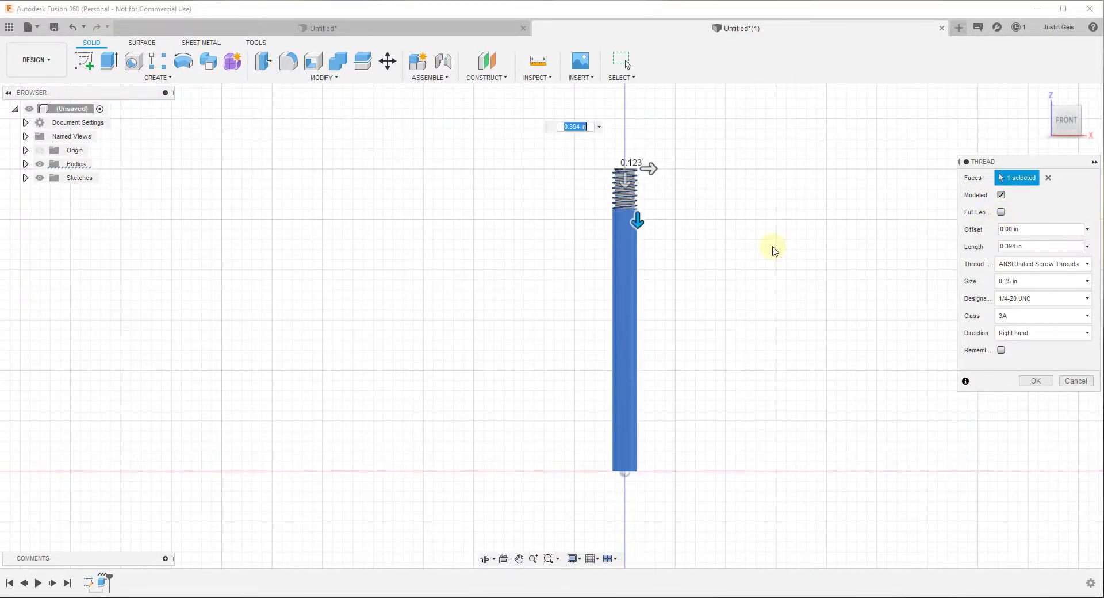
drag(640, 244, 637, 382)
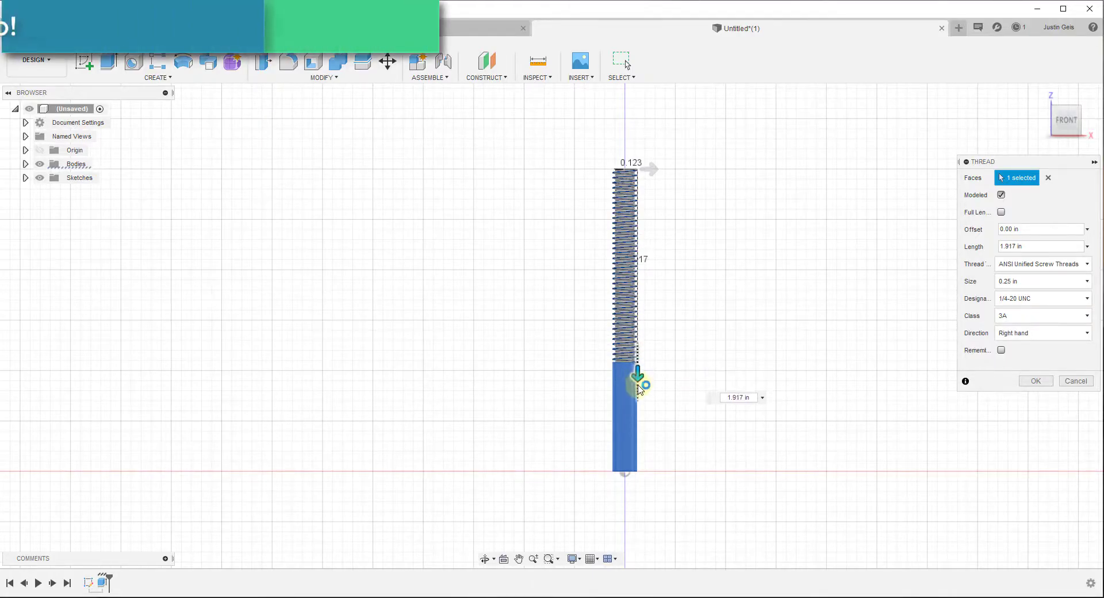
click(1002, 213)
click(1002, 212)
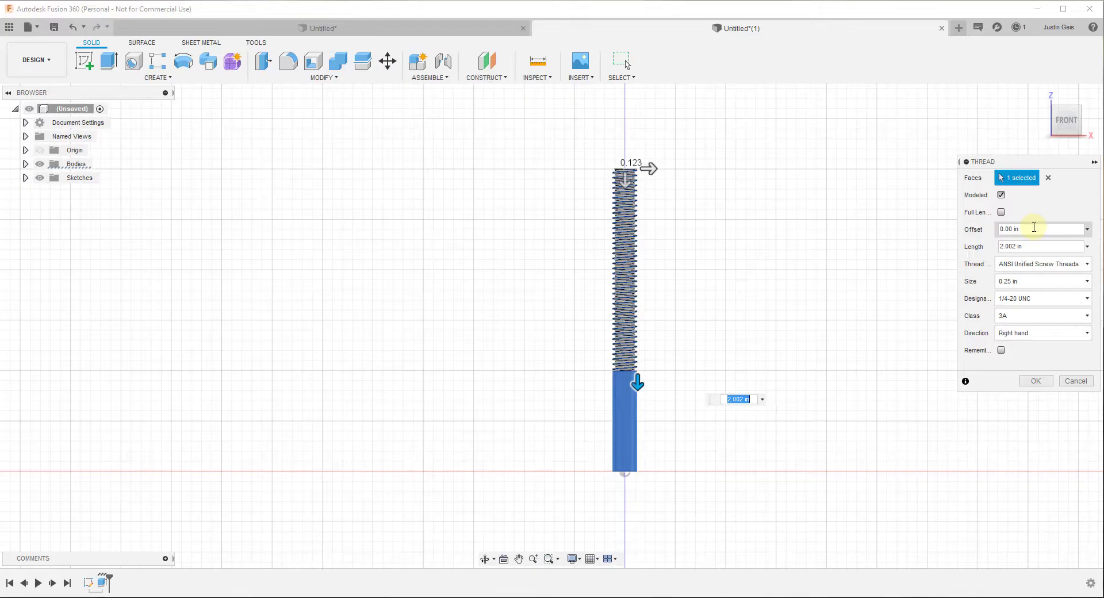
click(1002, 213)
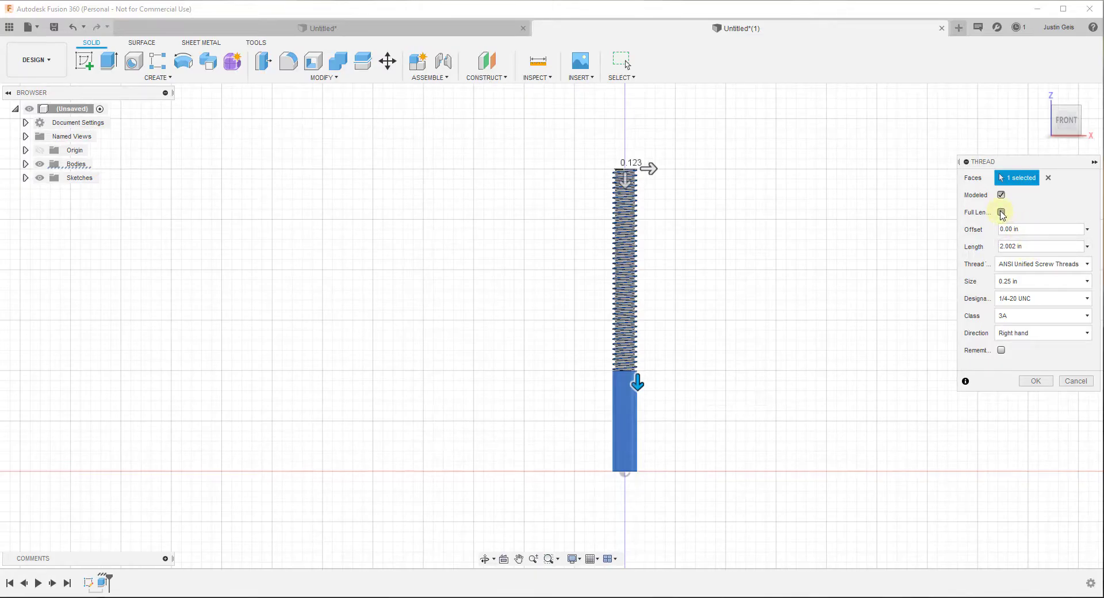
scroll(638, 260, down, 1)
scroll(779, 266, up, 2)
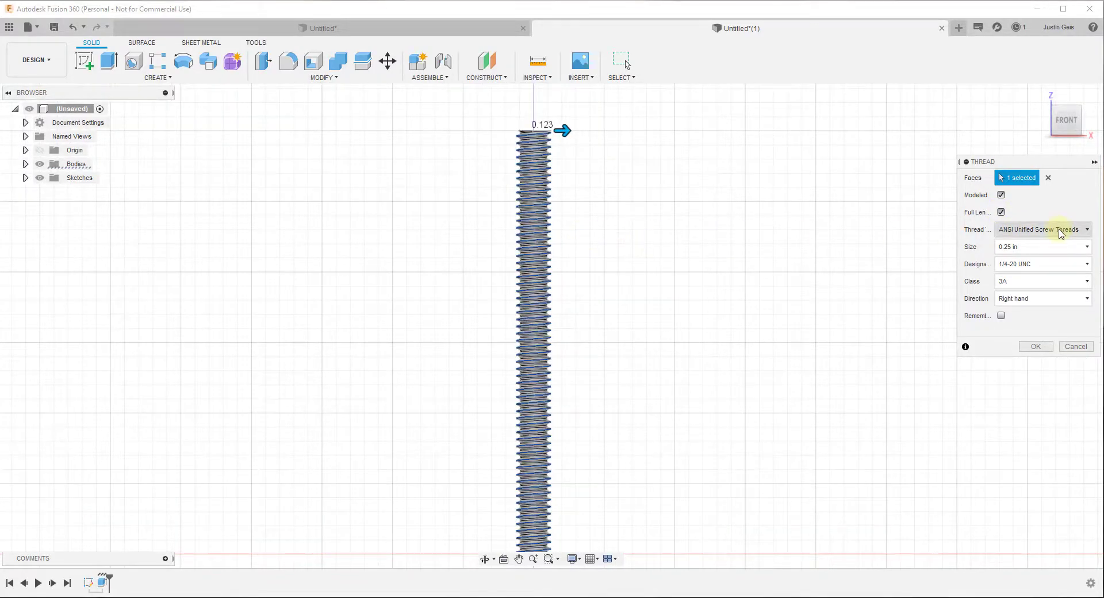
Step: Keep ANSI Unified Screw Threads as the standard and set the thread size to 0.25 in
click(1029, 230)
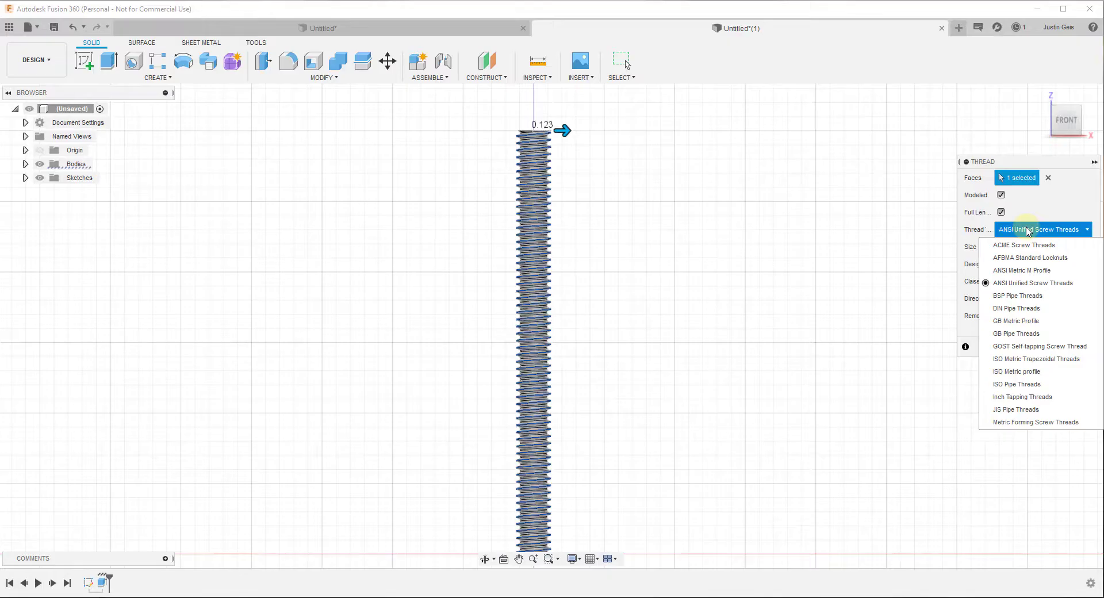
click(1028, 230)
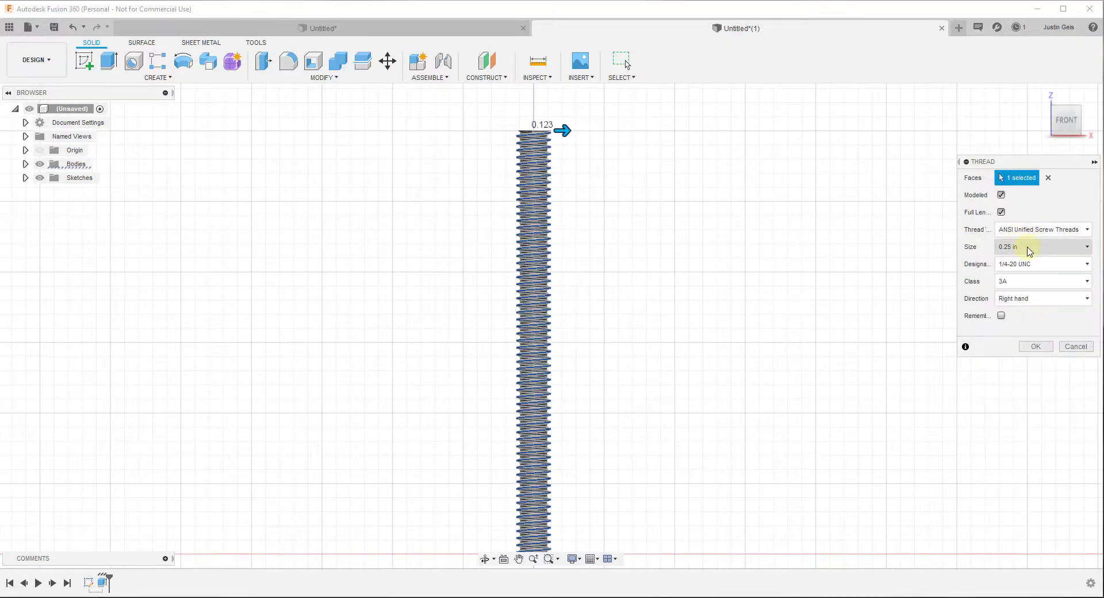
drag(566, 131, 574, 132)
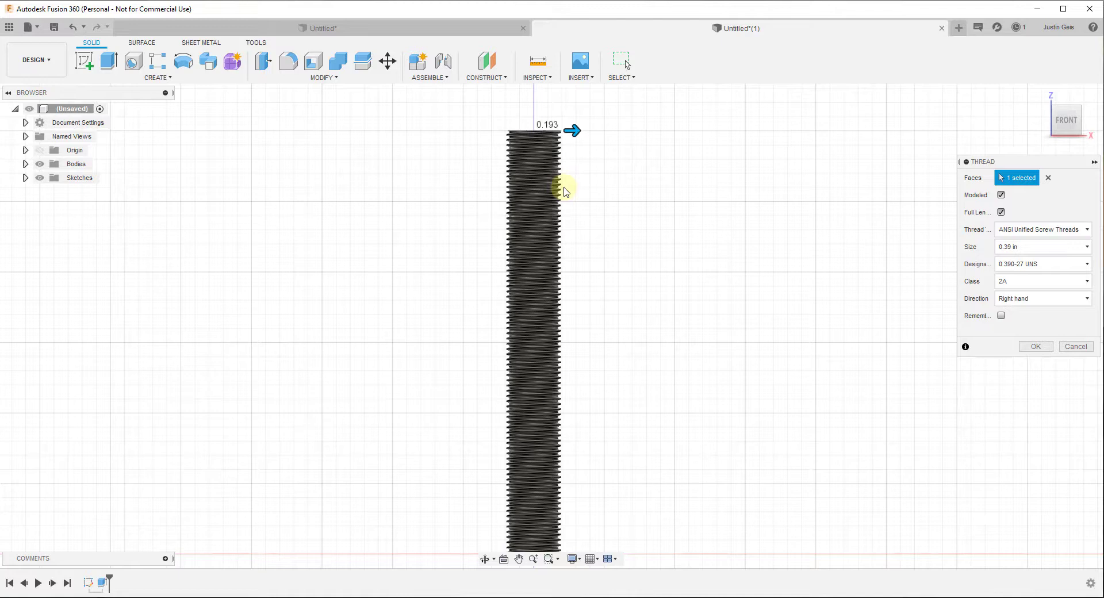
click(1042, 247)
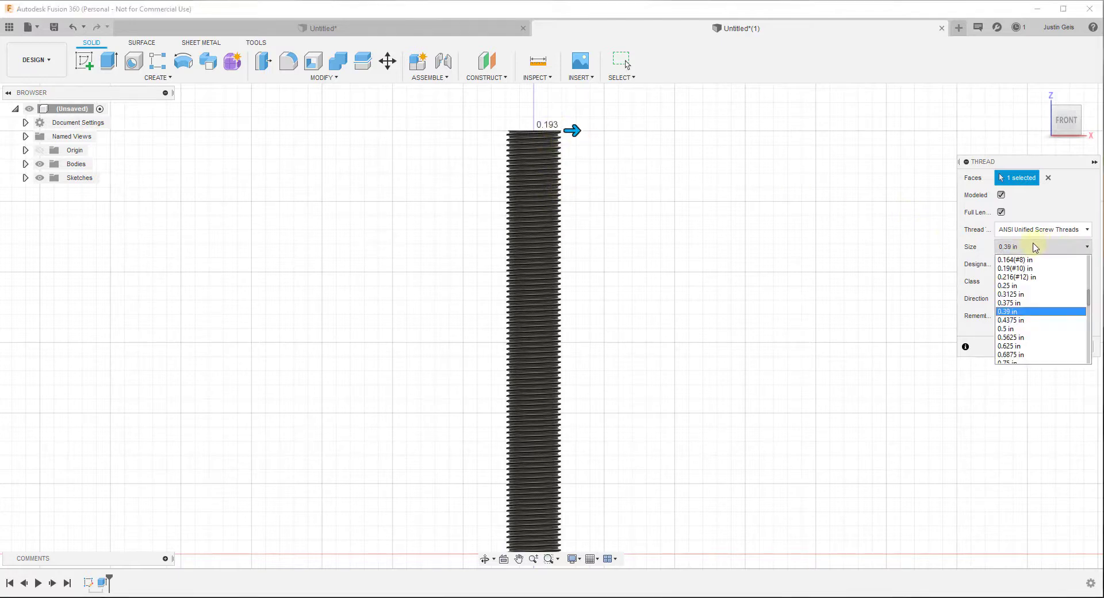
click(1021, 248)
click(1022, 249)
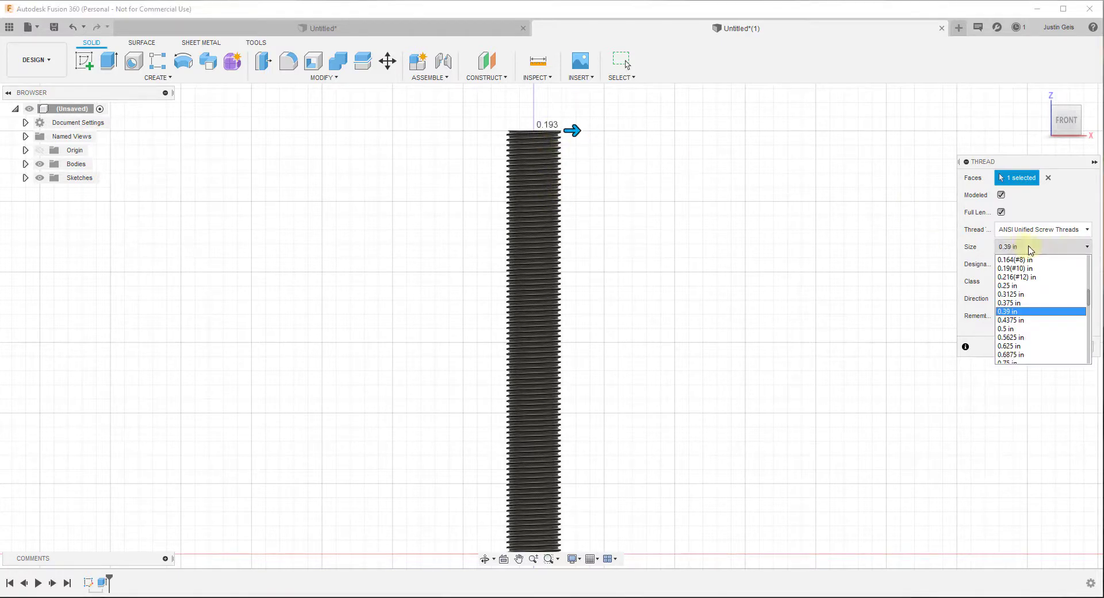
click(1016, 286)
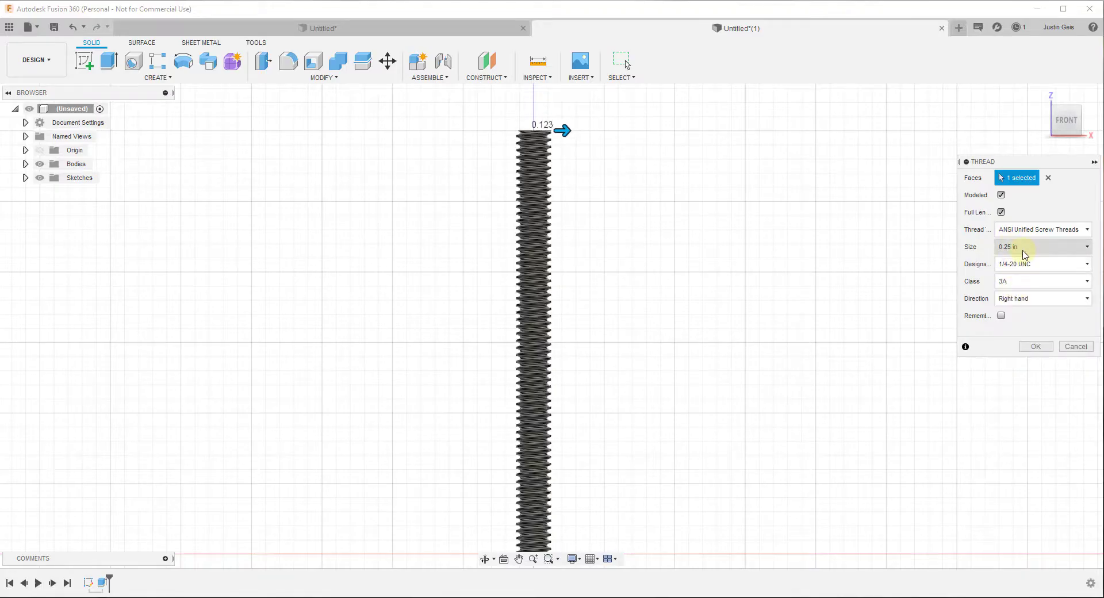
Step: Confirm designation 1/4-20 UNC, class 3A, right hand, and apply the thread
click(1027, 265)
click(1029, 269)
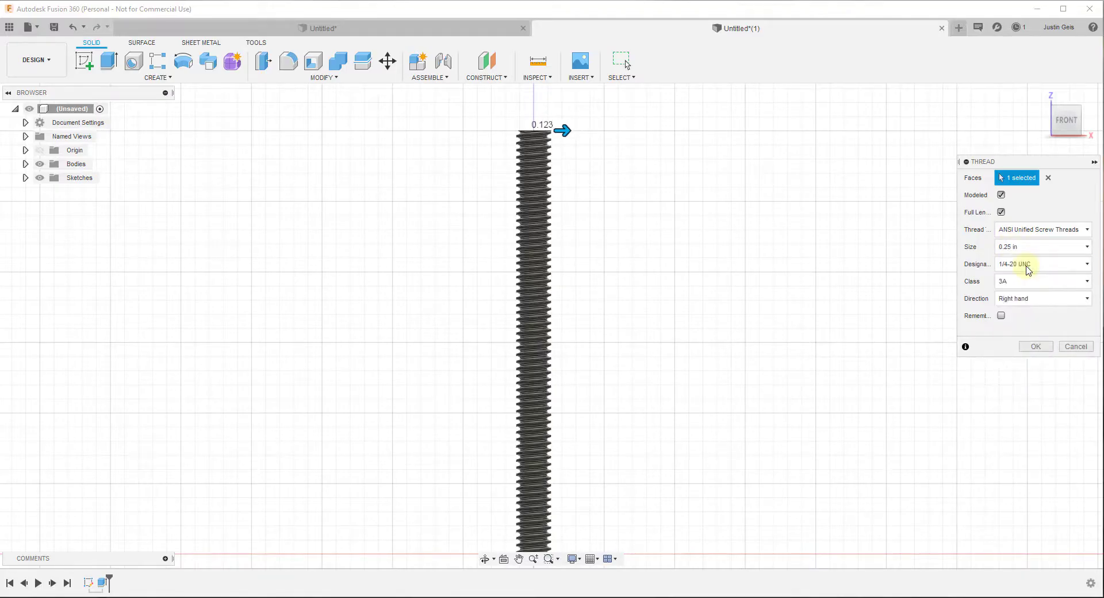
click(1027, 281)
click(1026, 287)
click(1019, 299)
click(1021, 314)
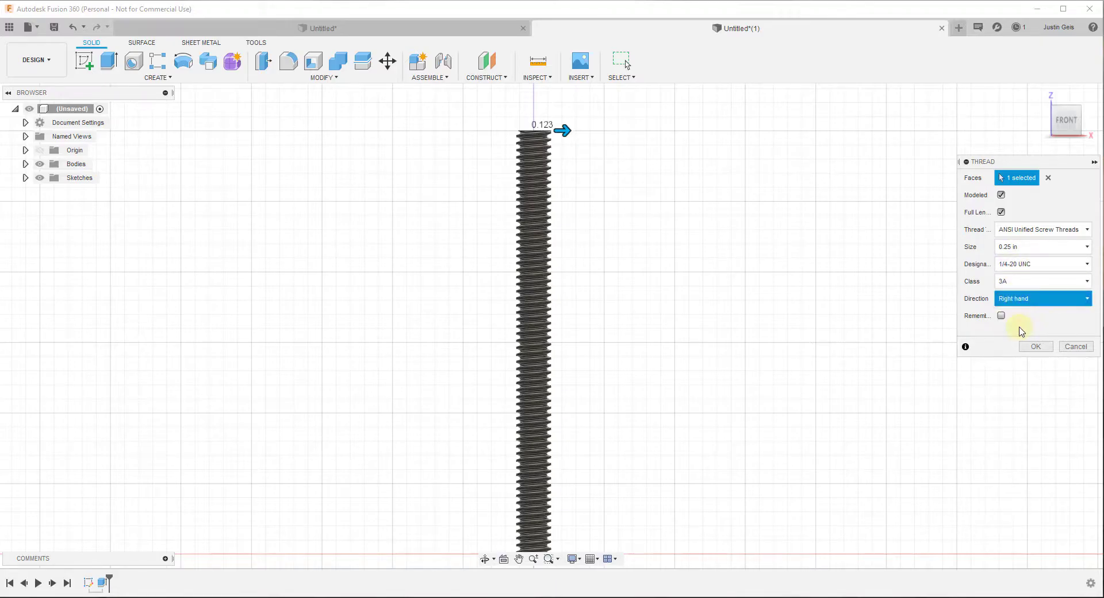
click(1018, 300)
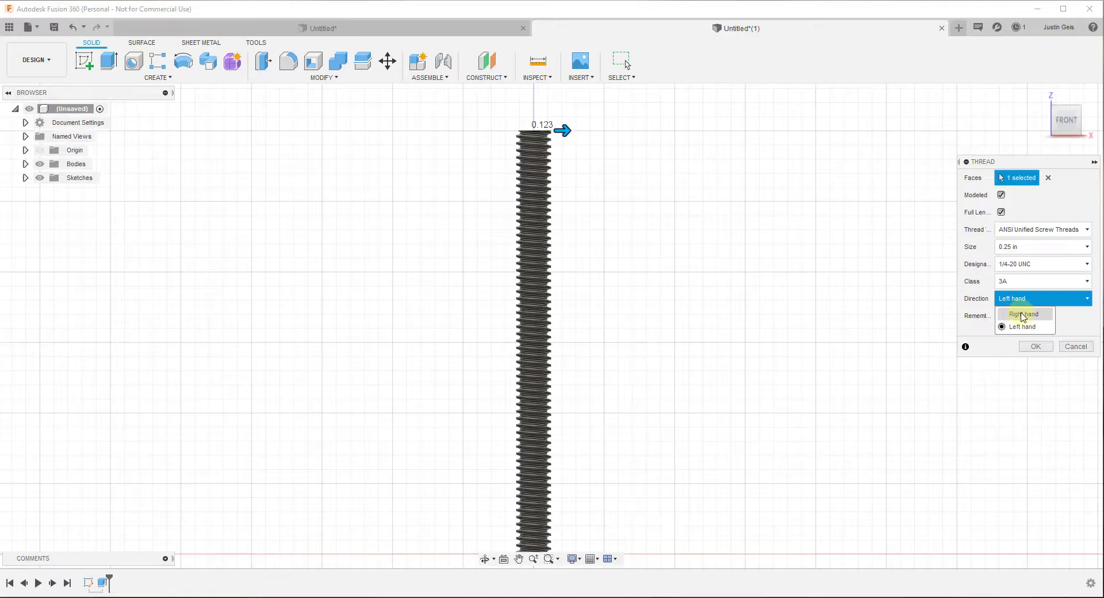
click(1022, 315)
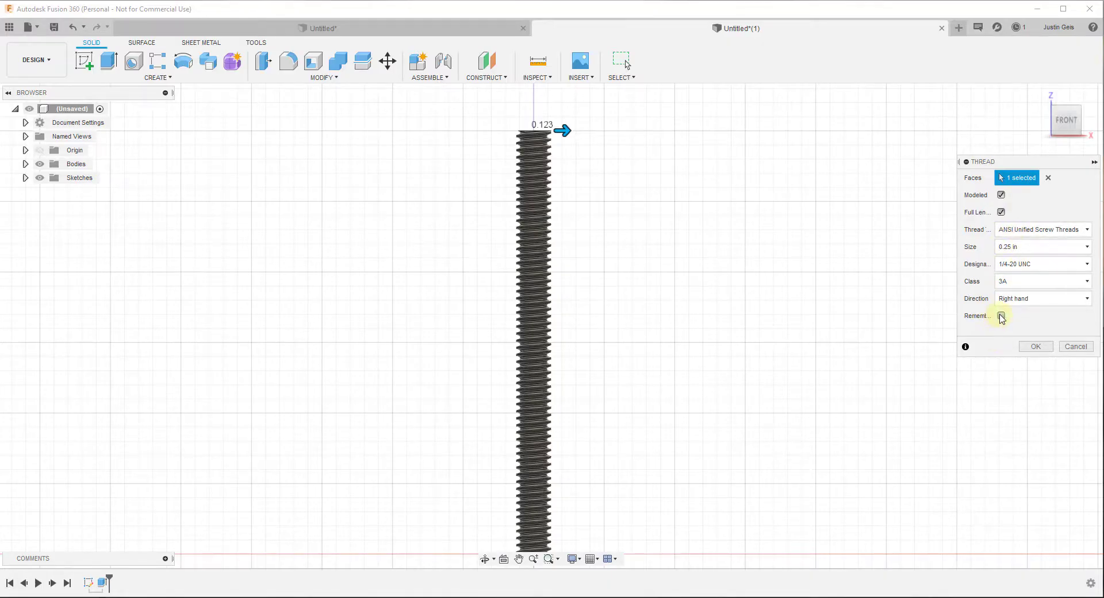
click(1035, 346)
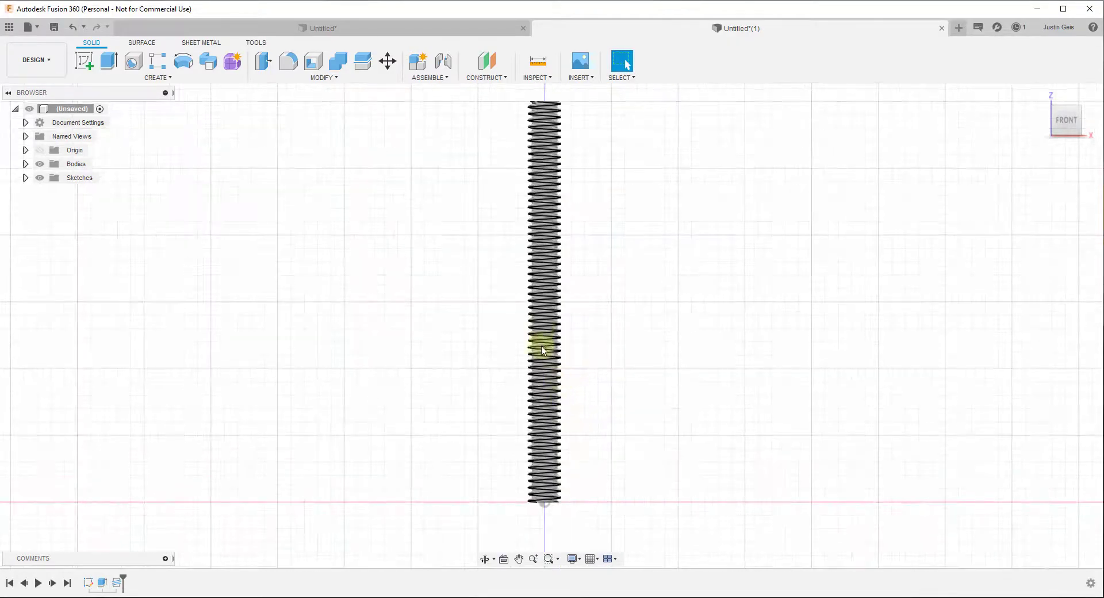
Step: Sketch a 0.25 in circle beside the rod on the ground plane
scroll(535, 239, down, 2)
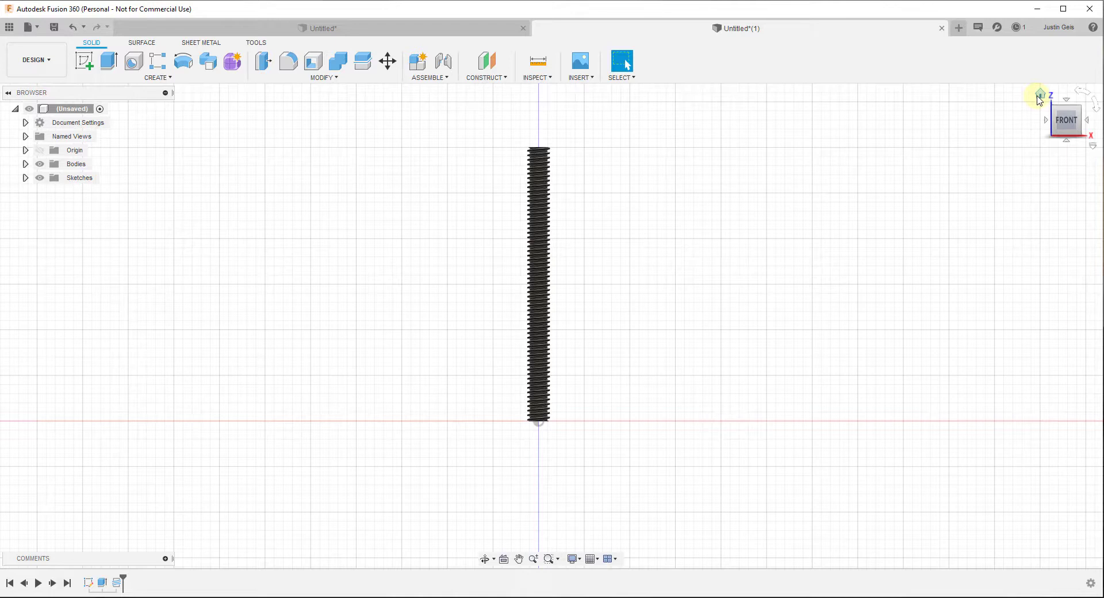
click(1042, 97)
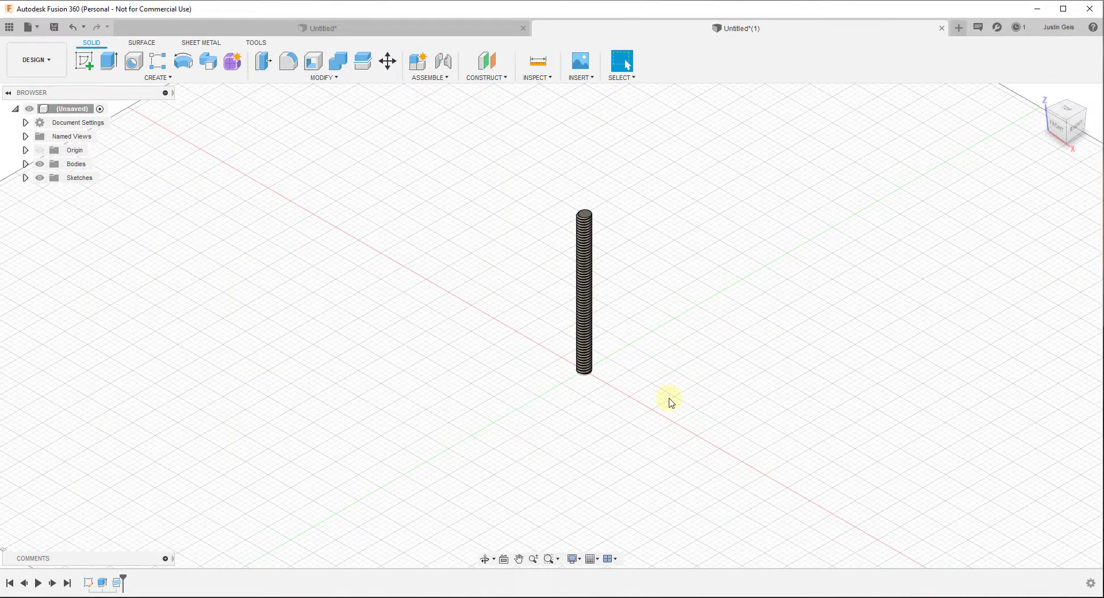
key(l)
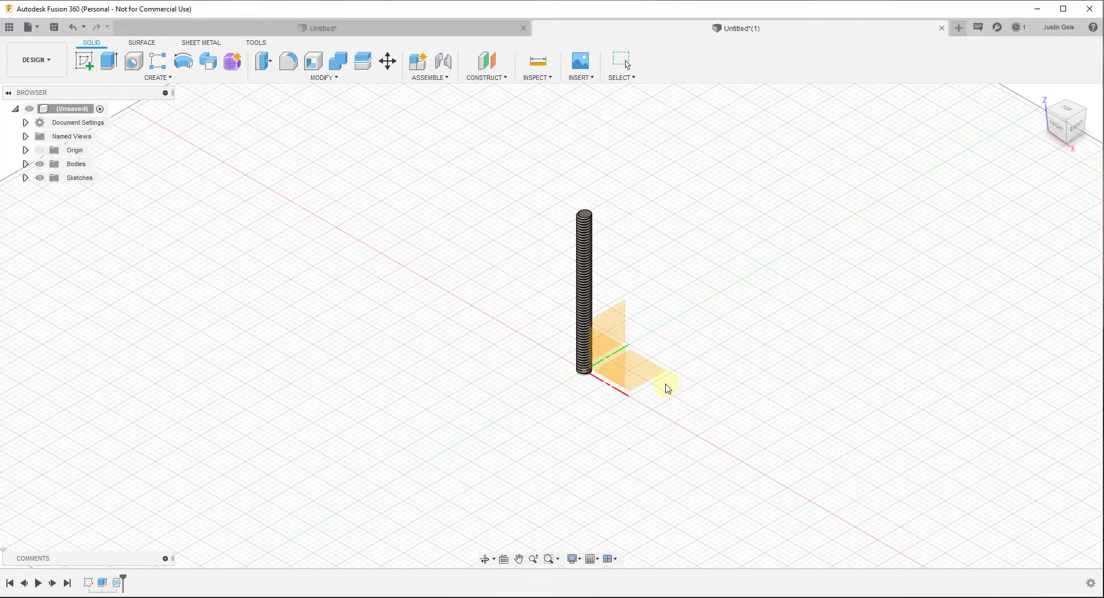
click(645, 373)
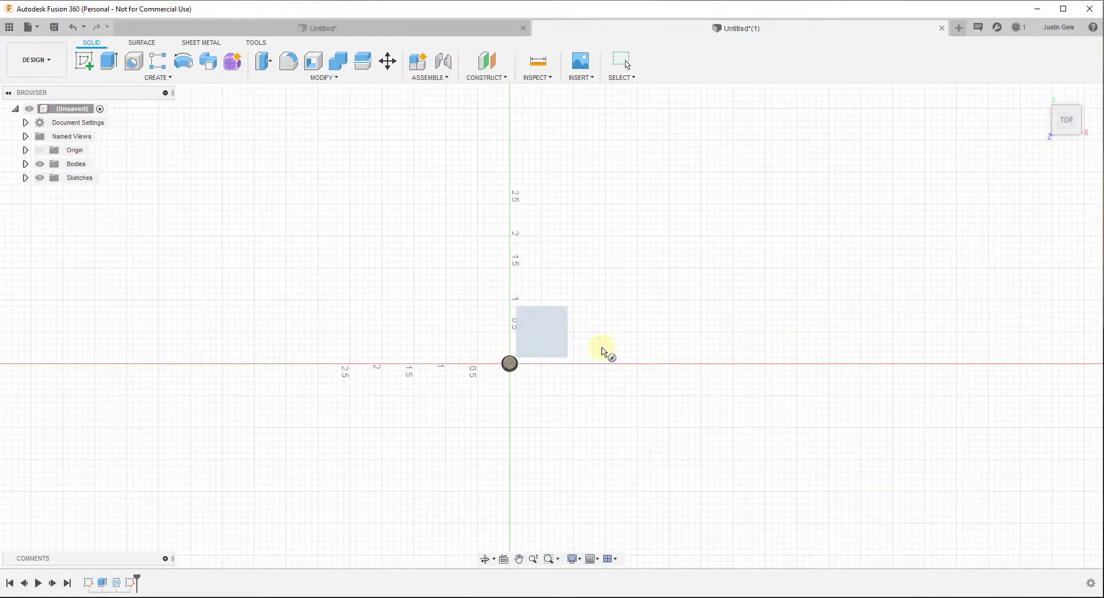
scroll(562, 367, up, 1)
click(553, 368)
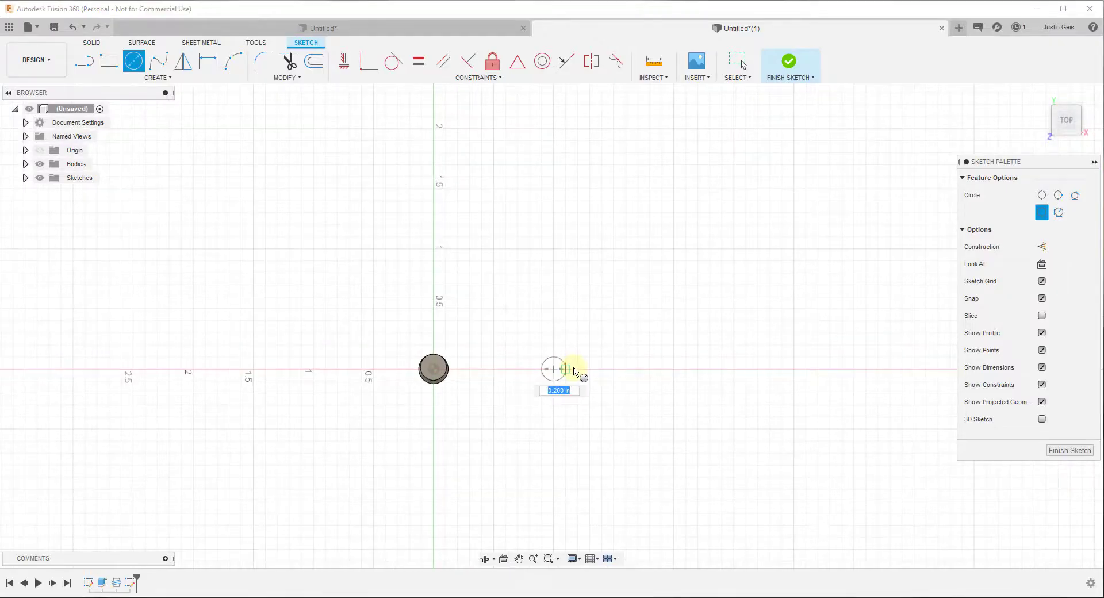
text(.25)
key(Return)
key(Escape)
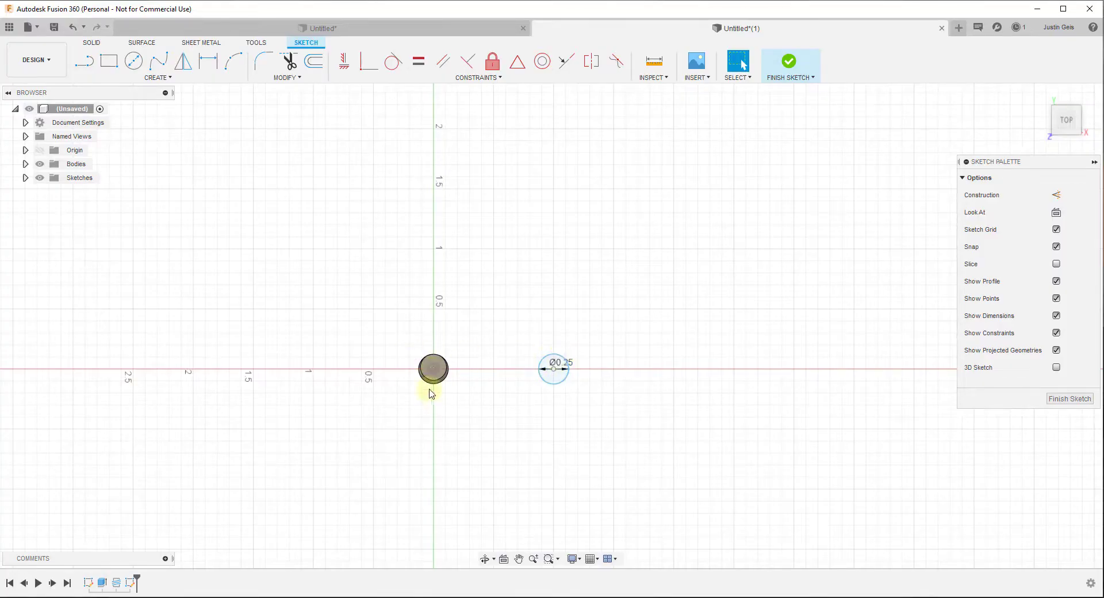
Step: Draw a six-sided circumscribed hexagon centred on the circle and finish the sketch
click(141, 77)
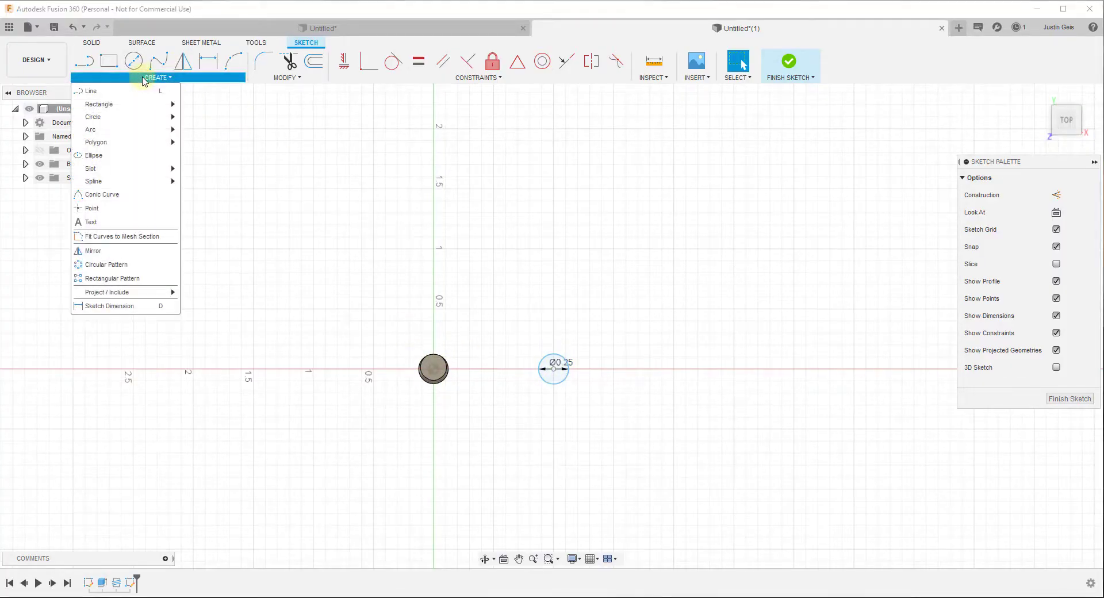
mouse_move(115, 143)
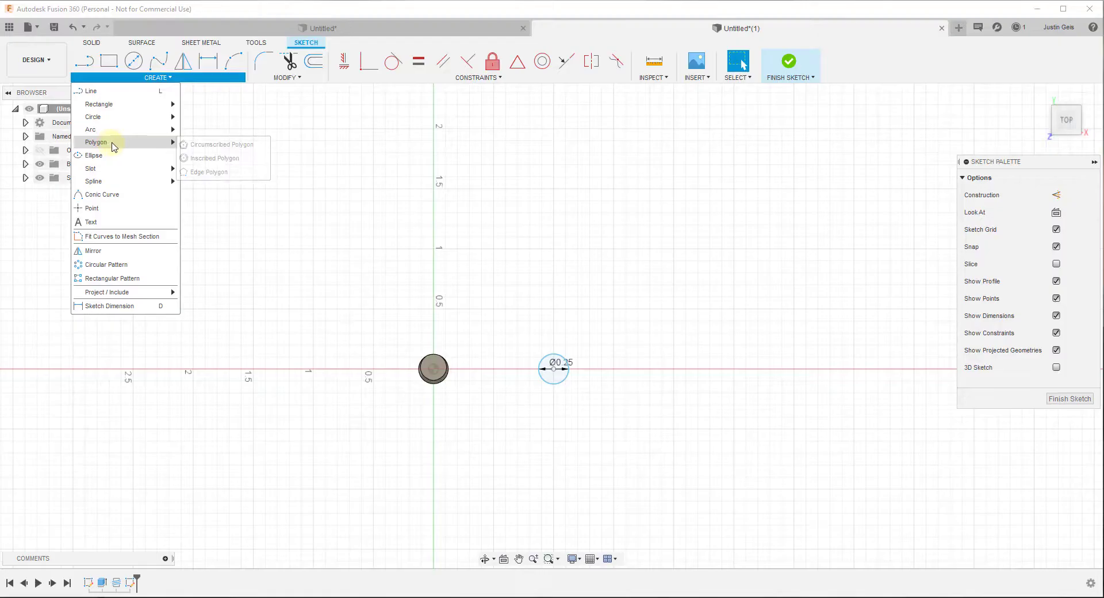
click(221, 145)
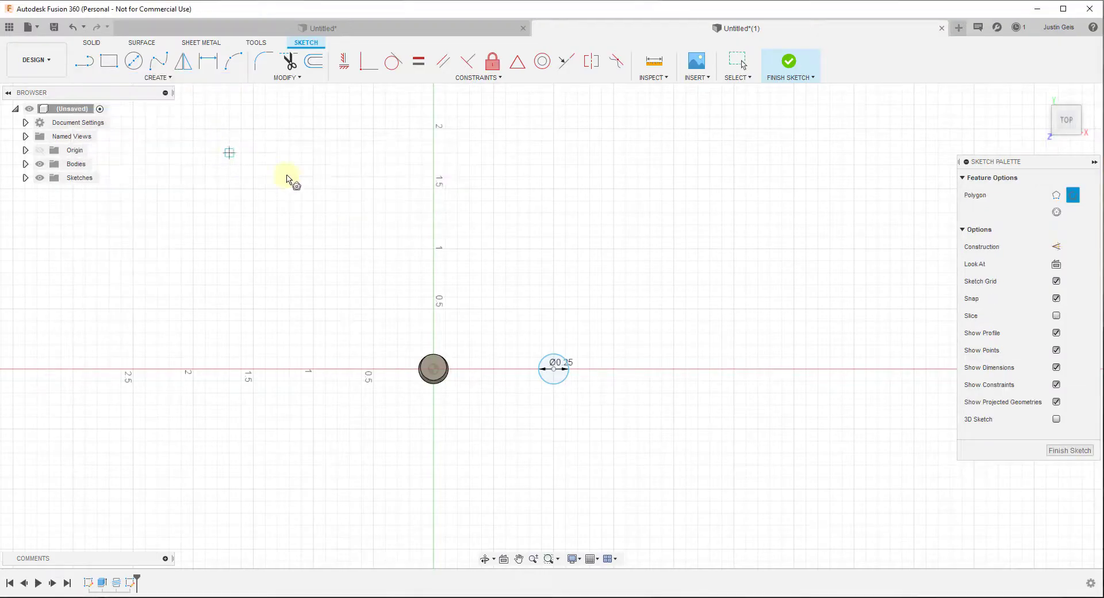
click(554, 370)
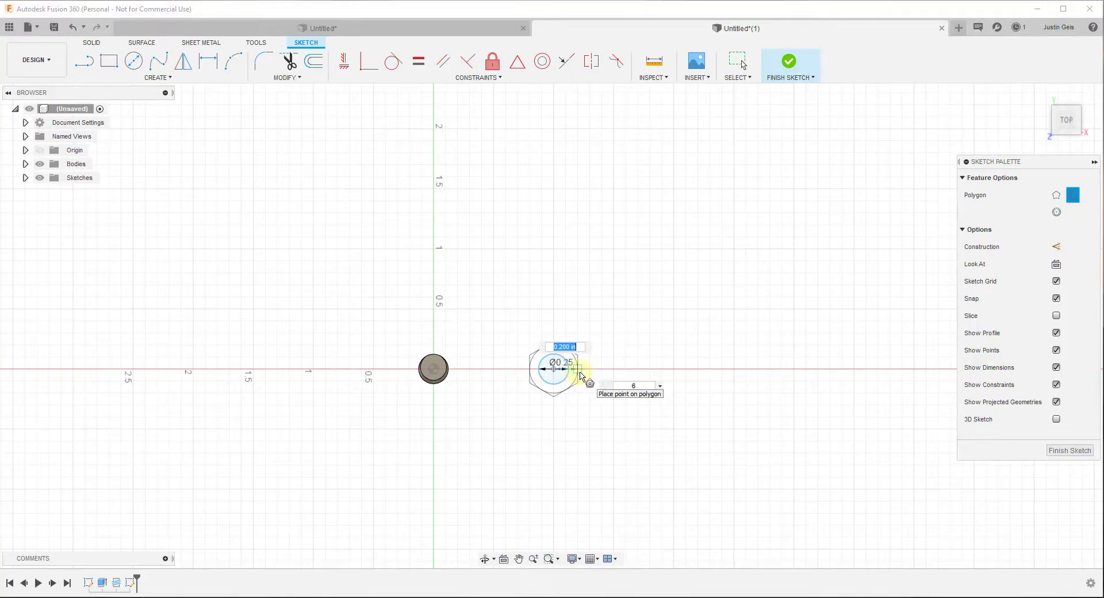
click(581, 377)
click(1069, 450)
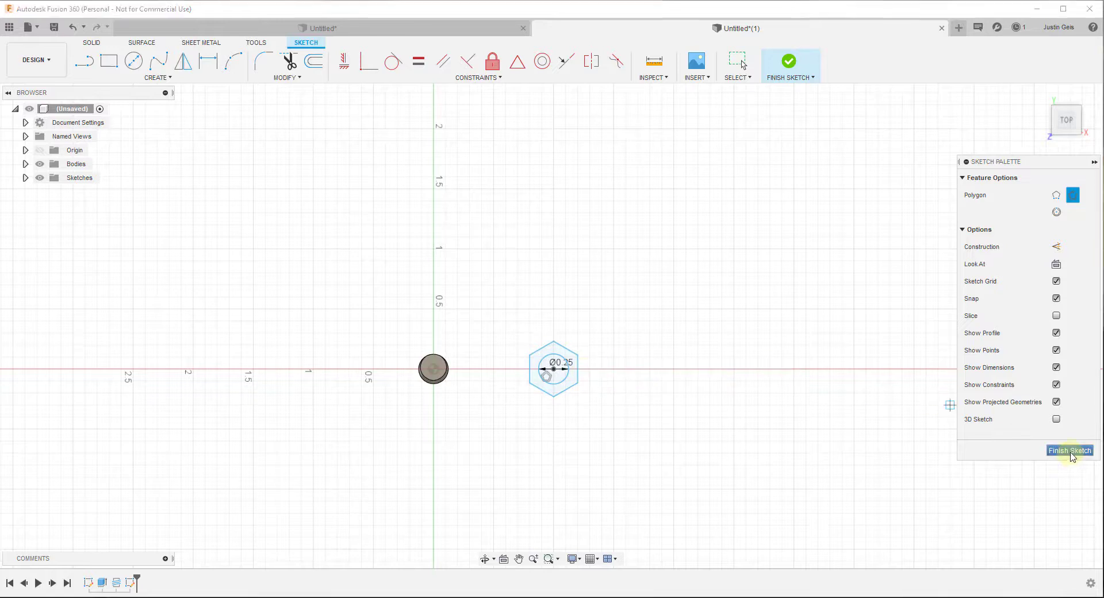
Step: Extrude the hexagon-with-hole profile 0.1 in to form the nut body
click(1038, 94)
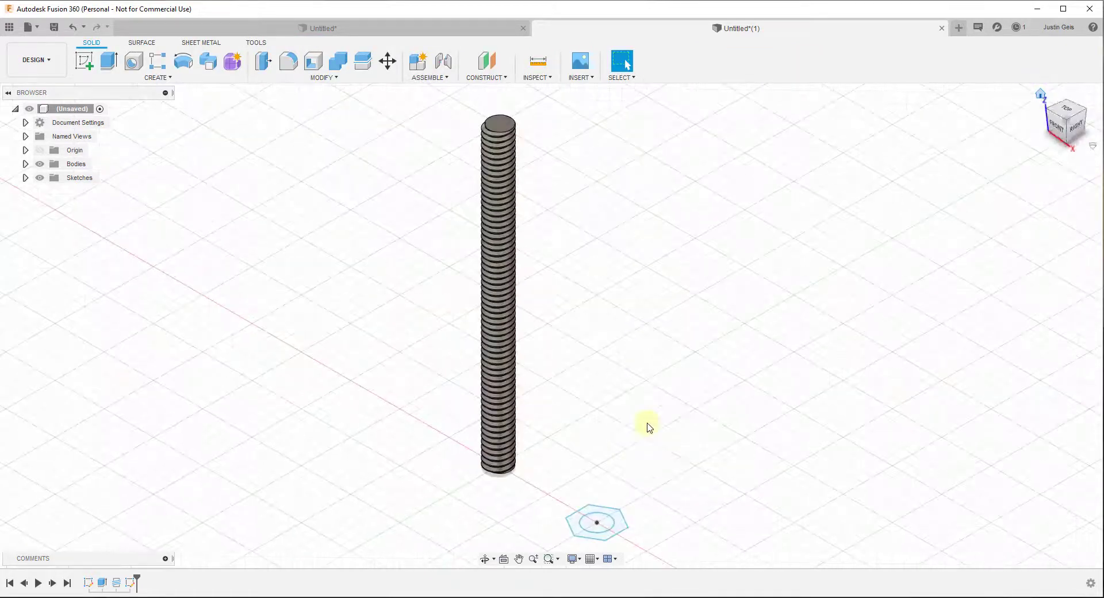
scroll(592, 459, up, 3)
click(108, 61)
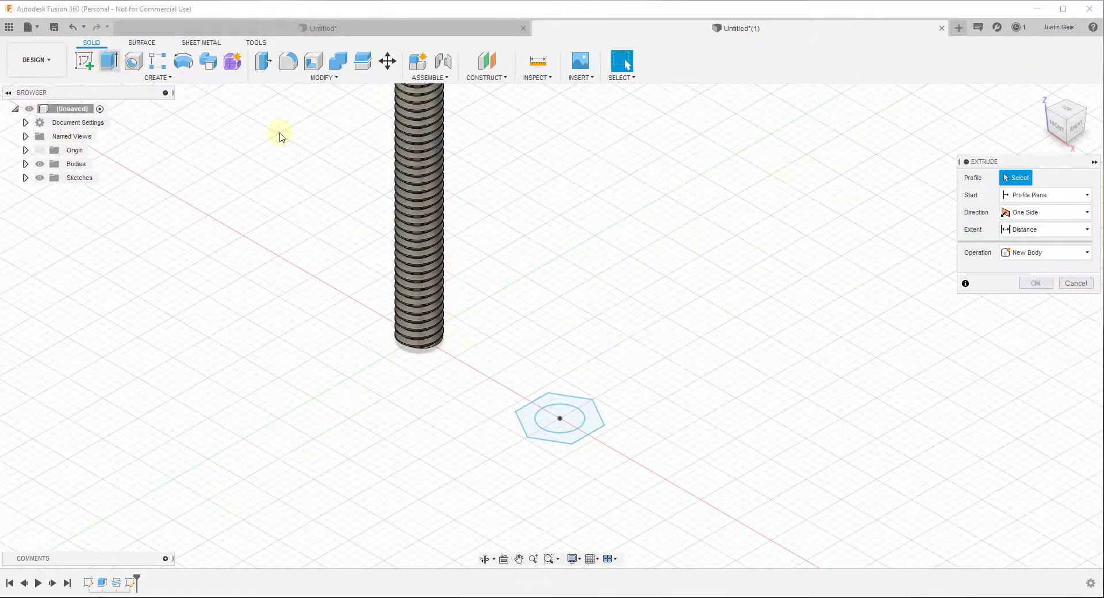
click(595, 428)
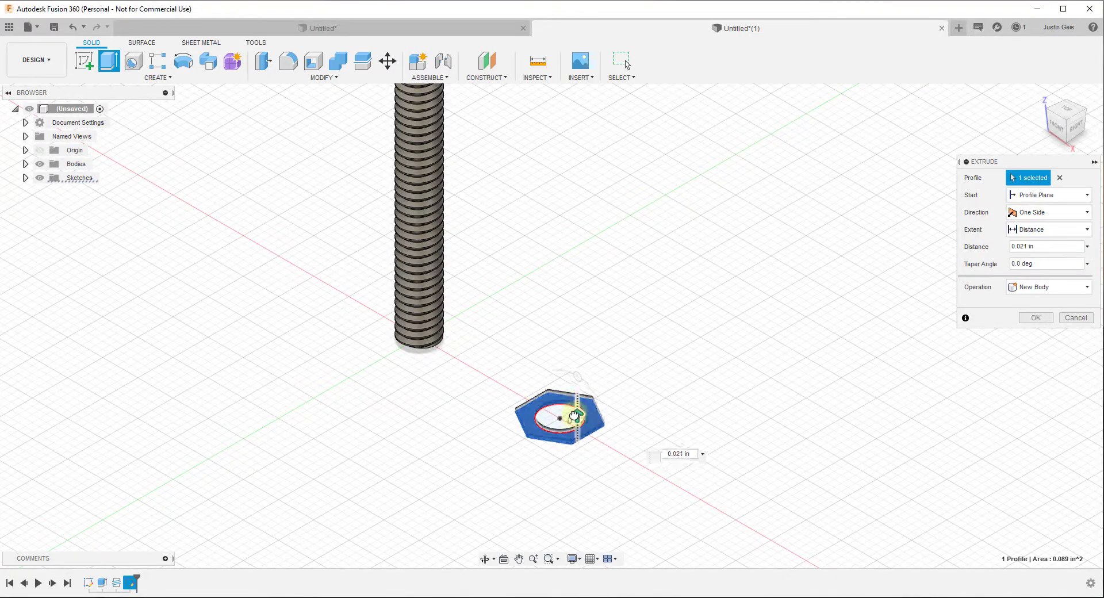
drag(574, 411, 577, 409)
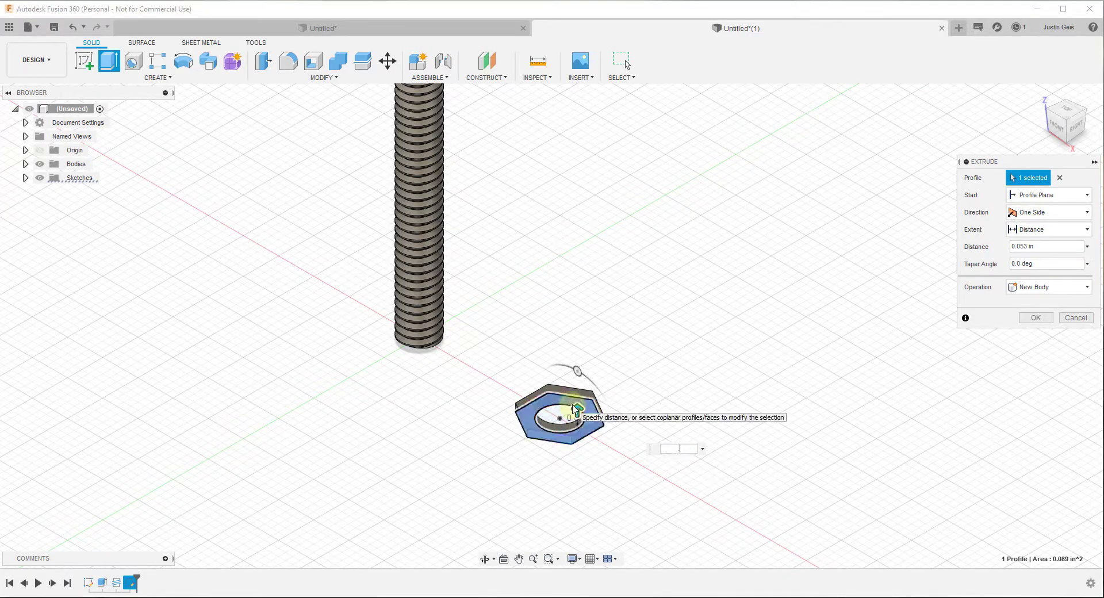
text(.1)
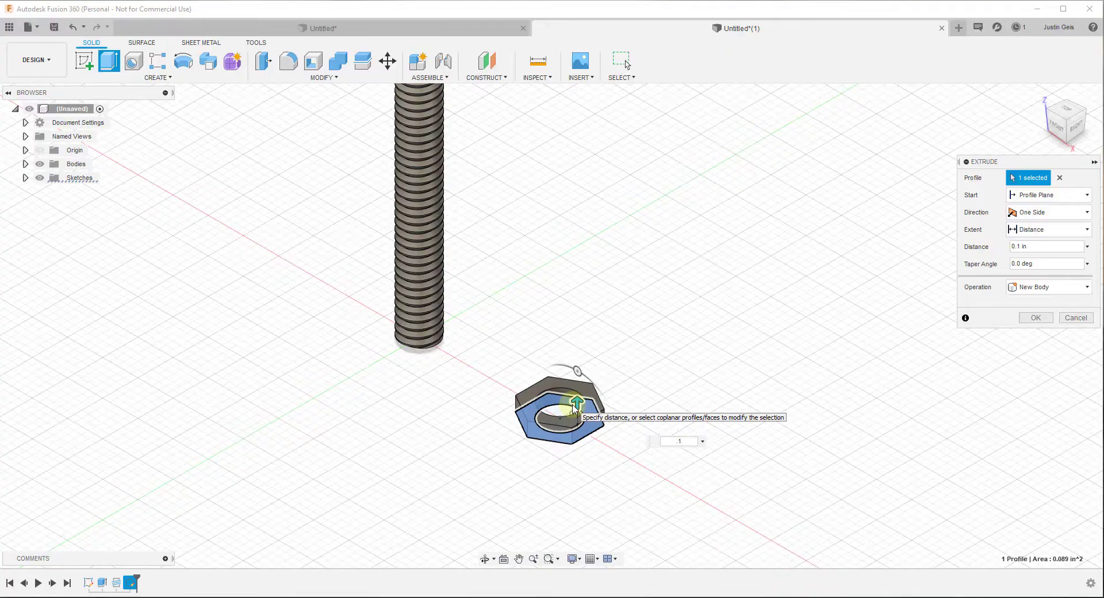
key(Return)
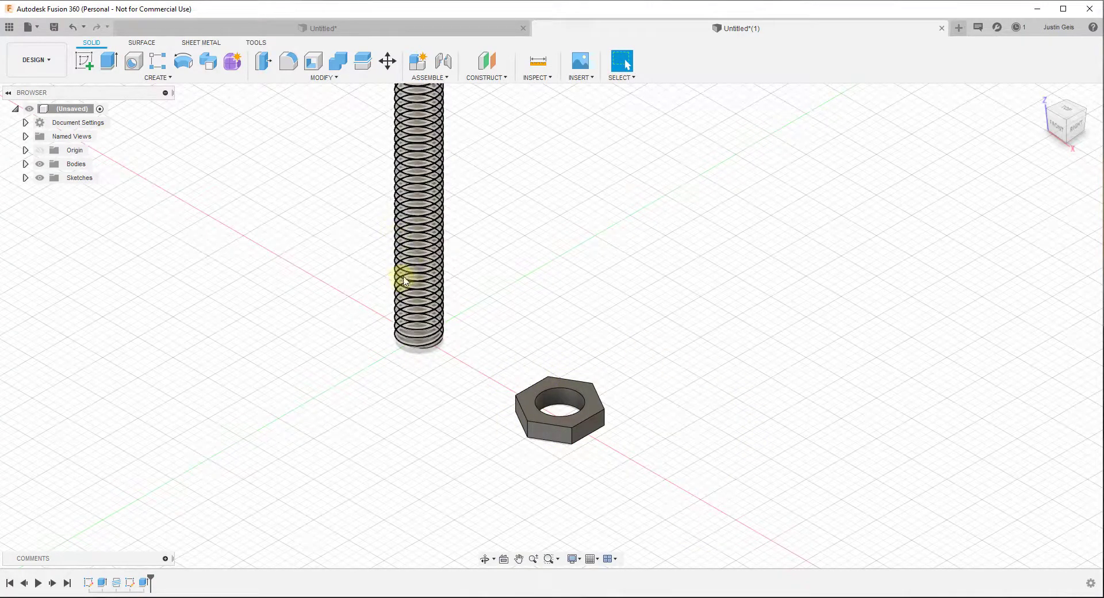
scroll(569, 390, up, 4)
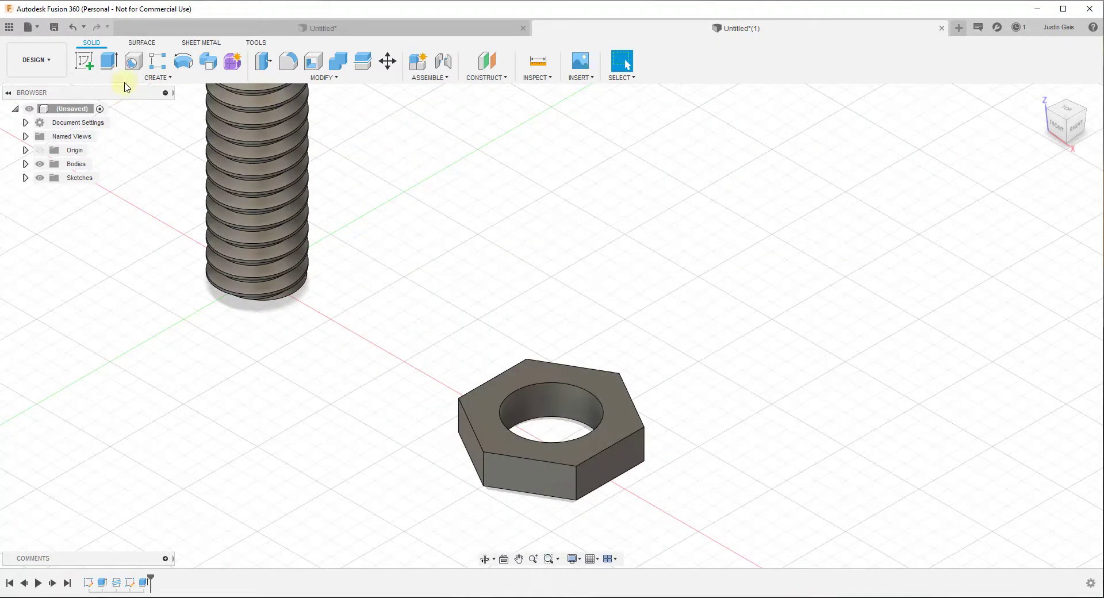
Step: Thread the nut's hole with a modeled 1/4-20 UNC class 3B internal thread
click(143, 78)
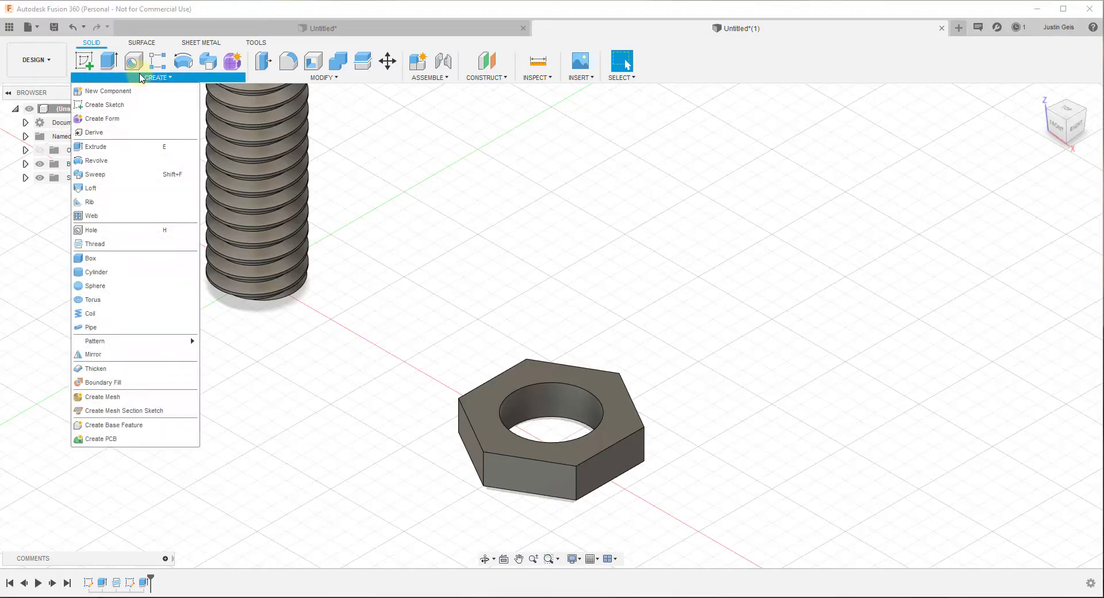
click(95, 244)
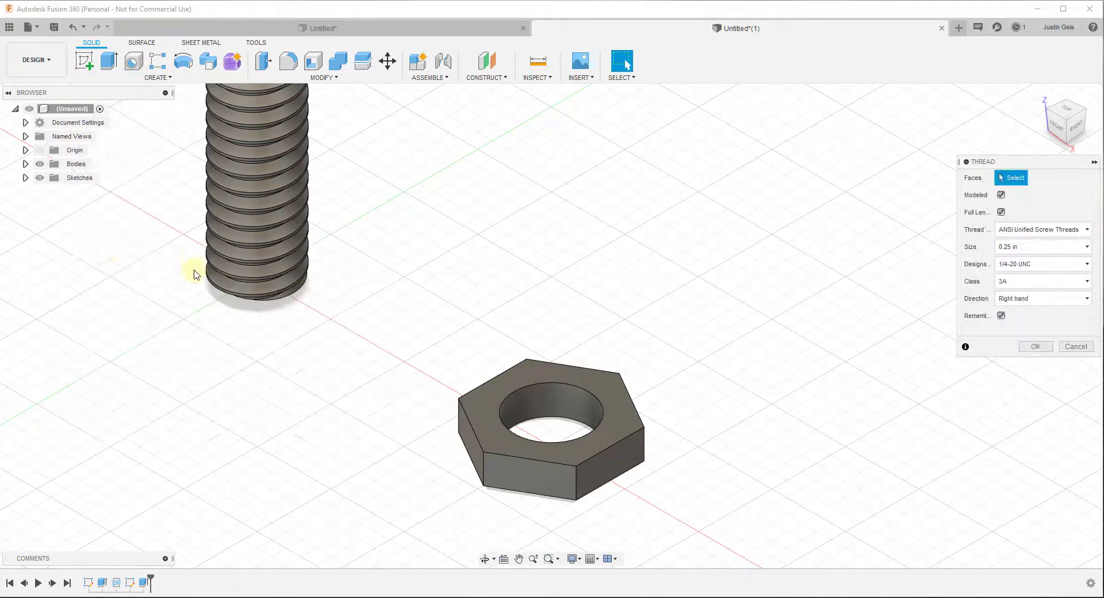
click(564, 400)
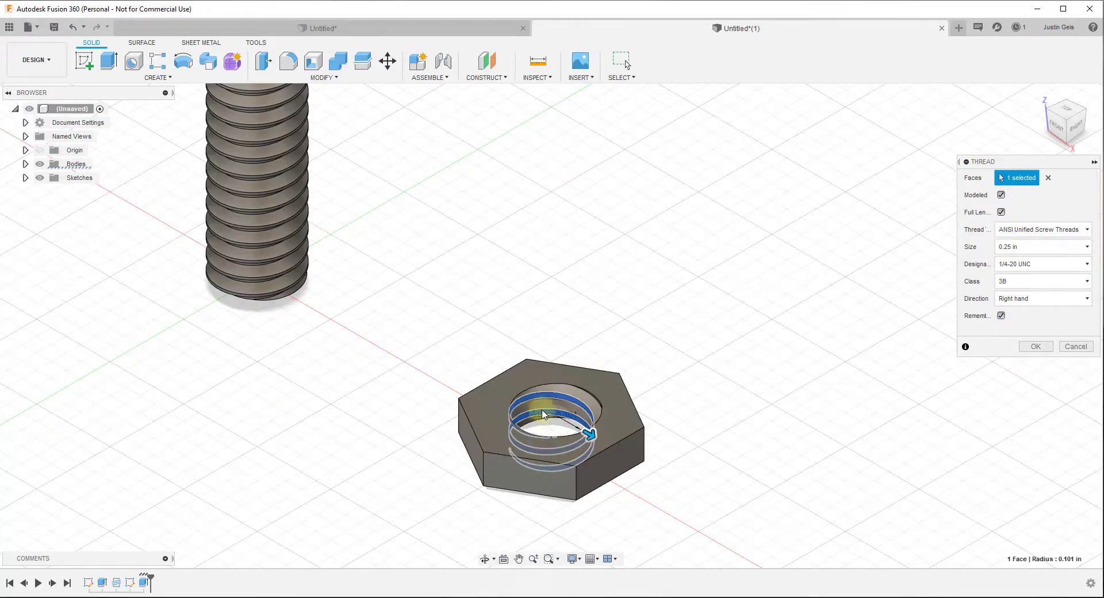
click(1038, 346)
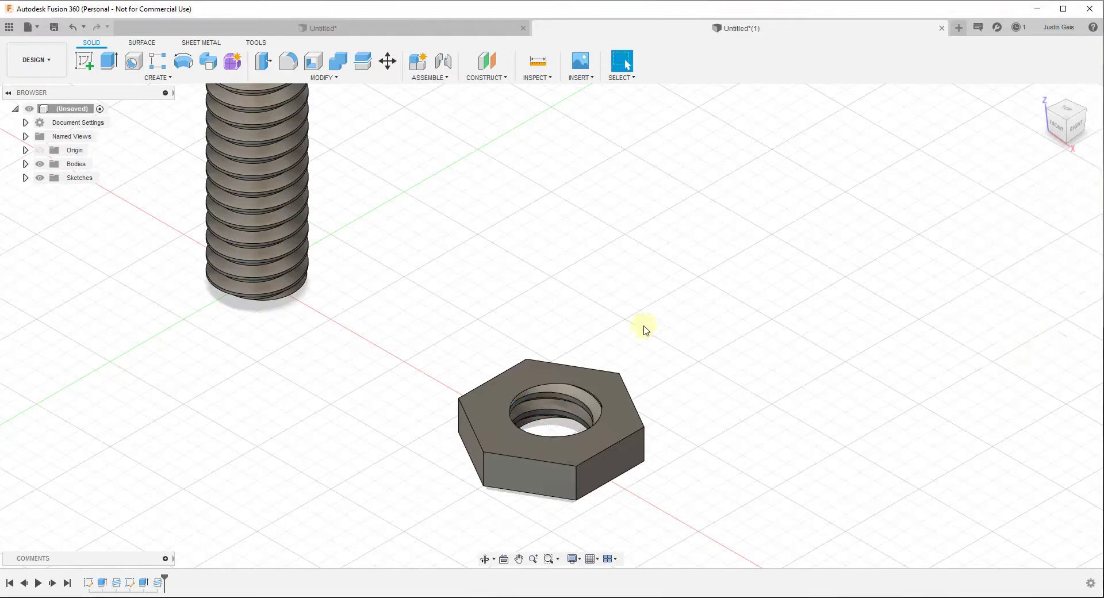
scroll(603, 318, down, 2)
mouse_move(620, 321)
shift+middle_down()
mouse_move(616, 333)
mouse_move(639, 333)
mouse_move(719, 308)
mouse_move(626, 311)
shift+middle_up()
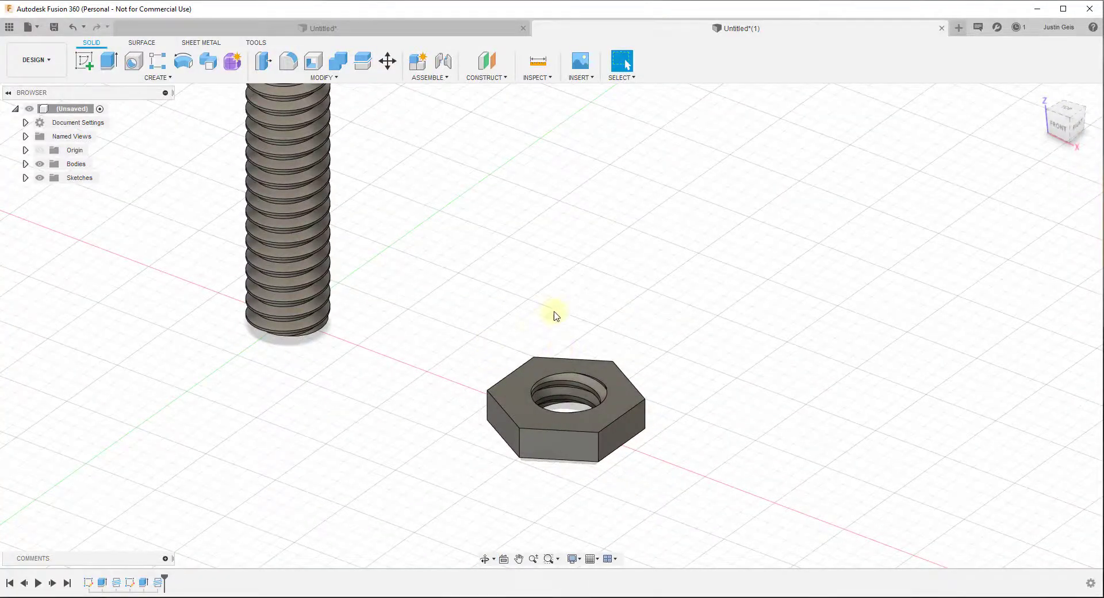
scroll(562, 392, down, 2)
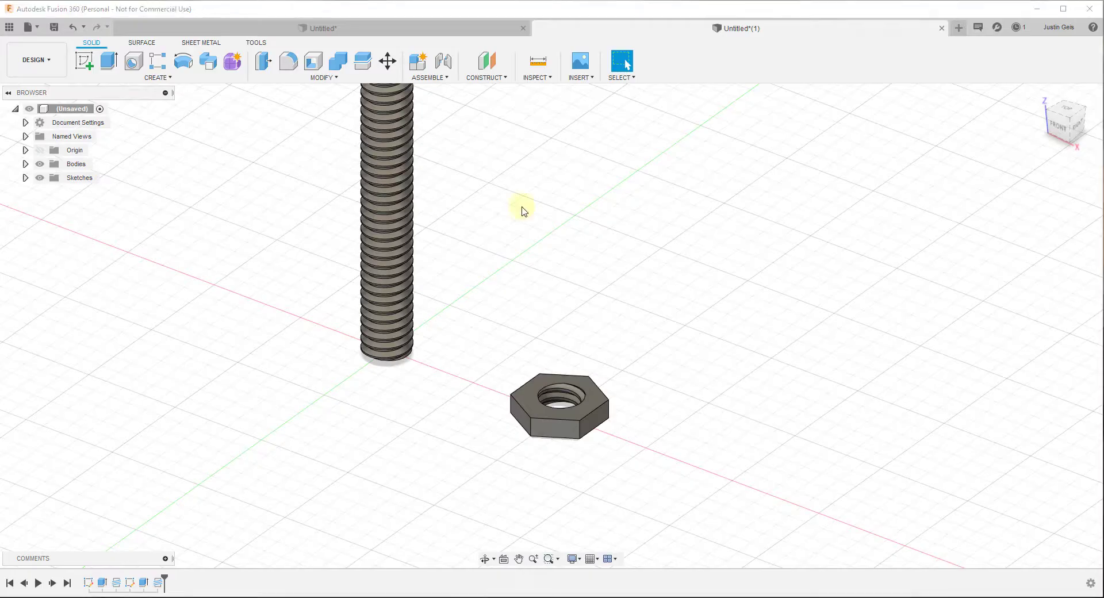
Step: Run a Section Analysis on the XZ plane and zoom in from the front to compare threads
click(534, 79)
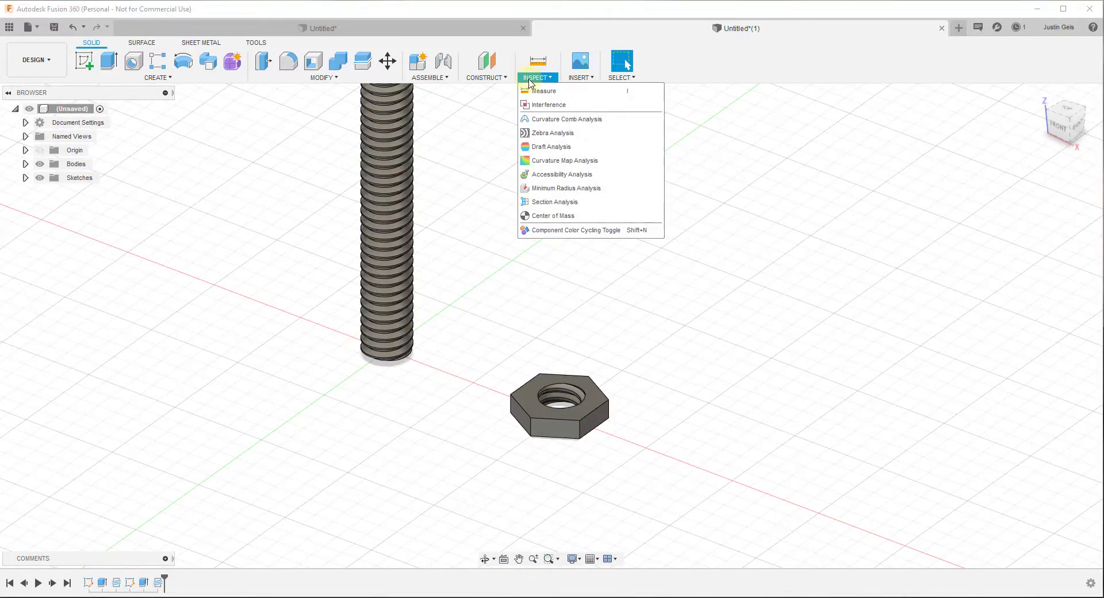
click(567, 201)
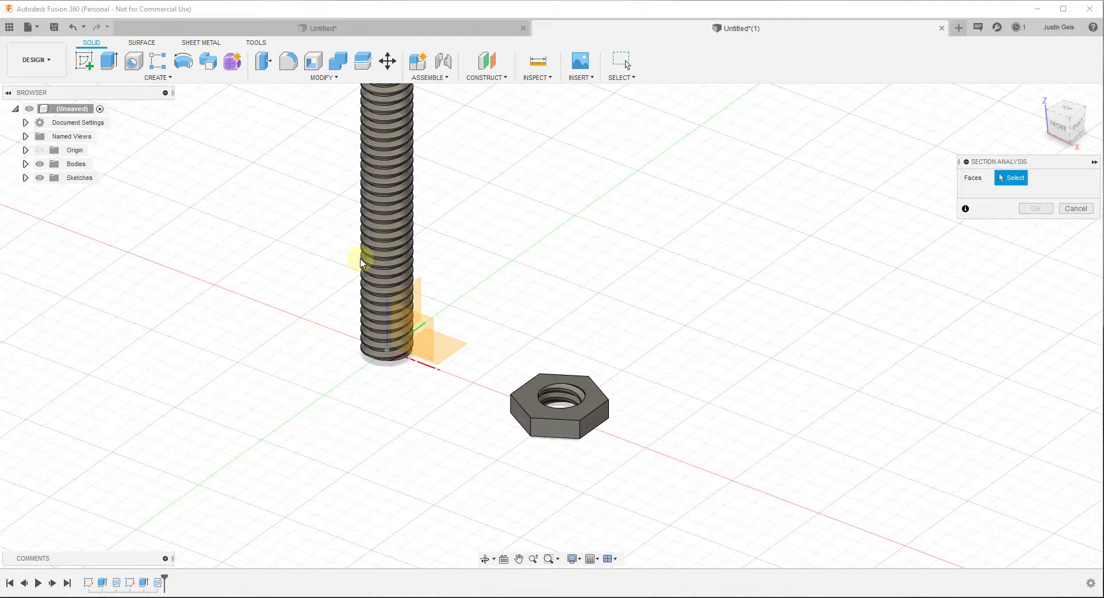
click(418, 347)
scroll(403, 291, up, 3)
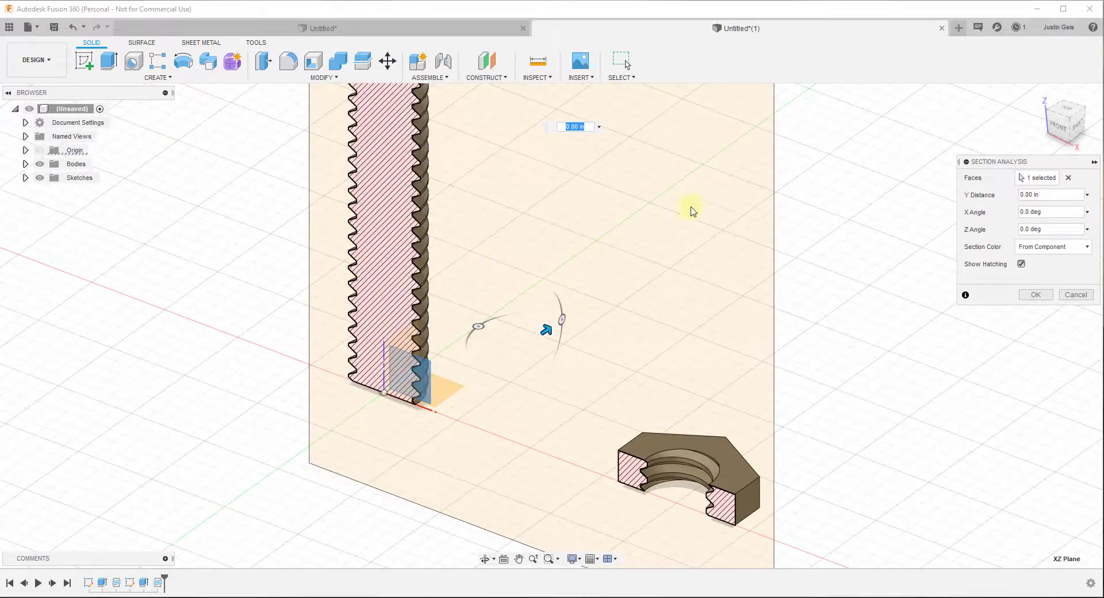
click(1059, 126)
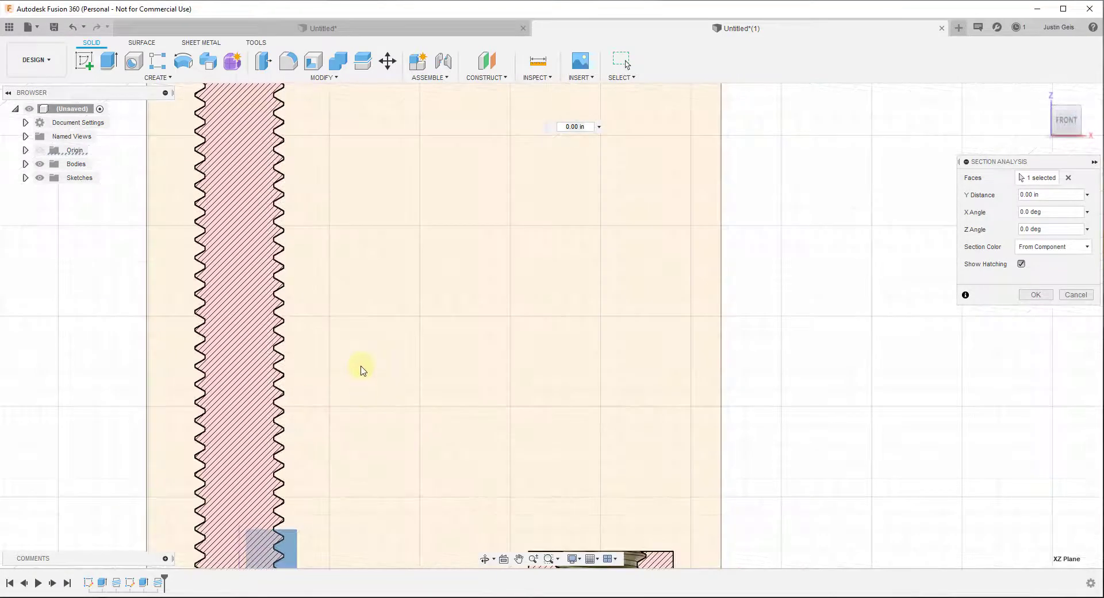
scroll(281, 239, down, 2)
scroll(230, 224, up, 4)
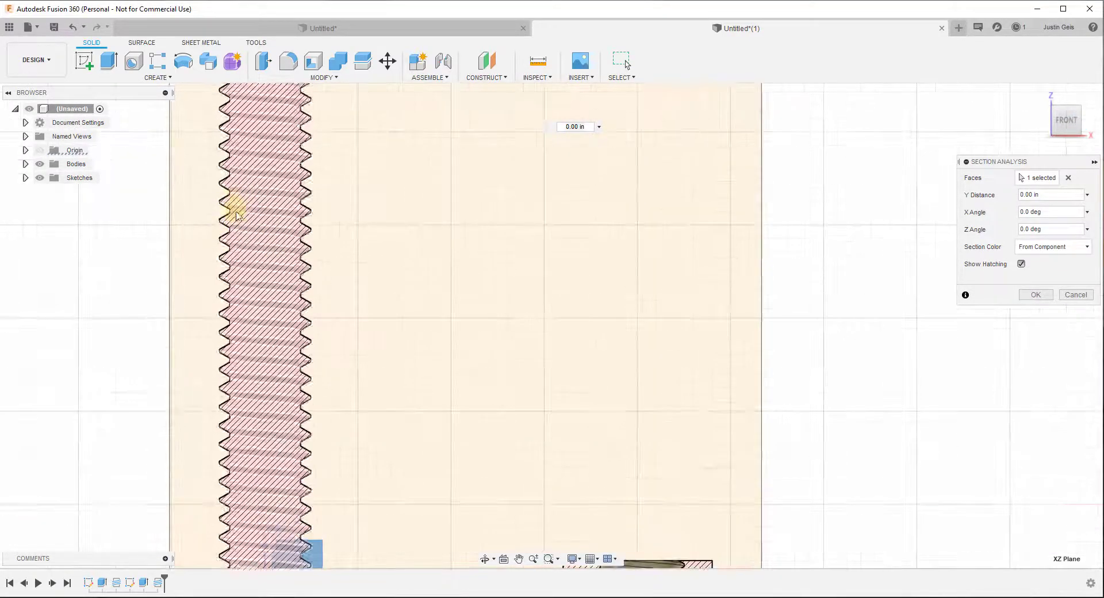
scroll(272, 233, down, 3)
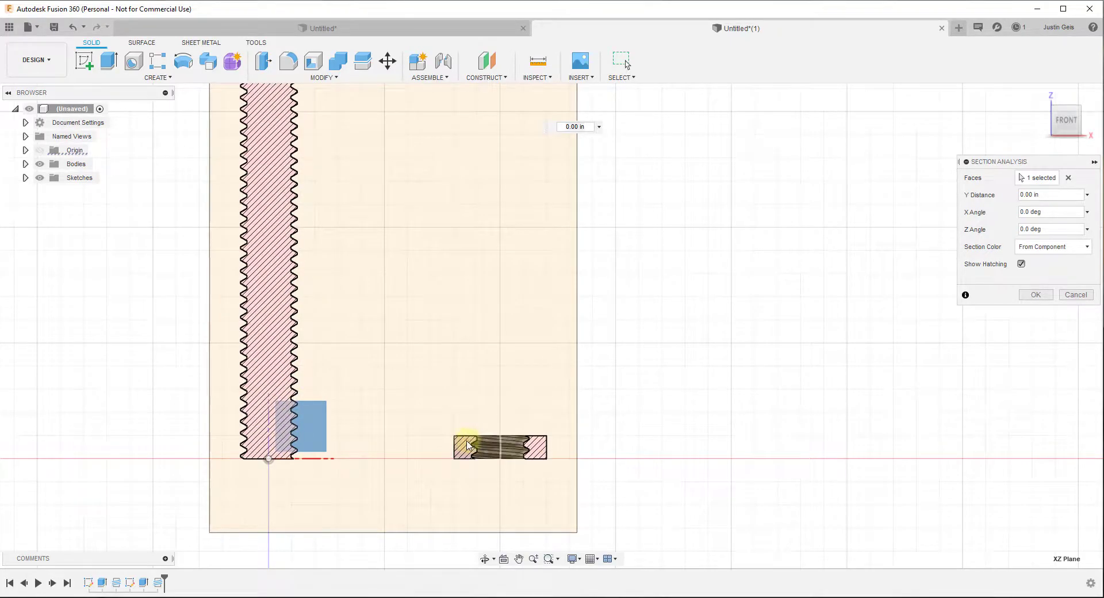
scroll(499, 452, up, 2)
scroll(499, 452, up, 2)
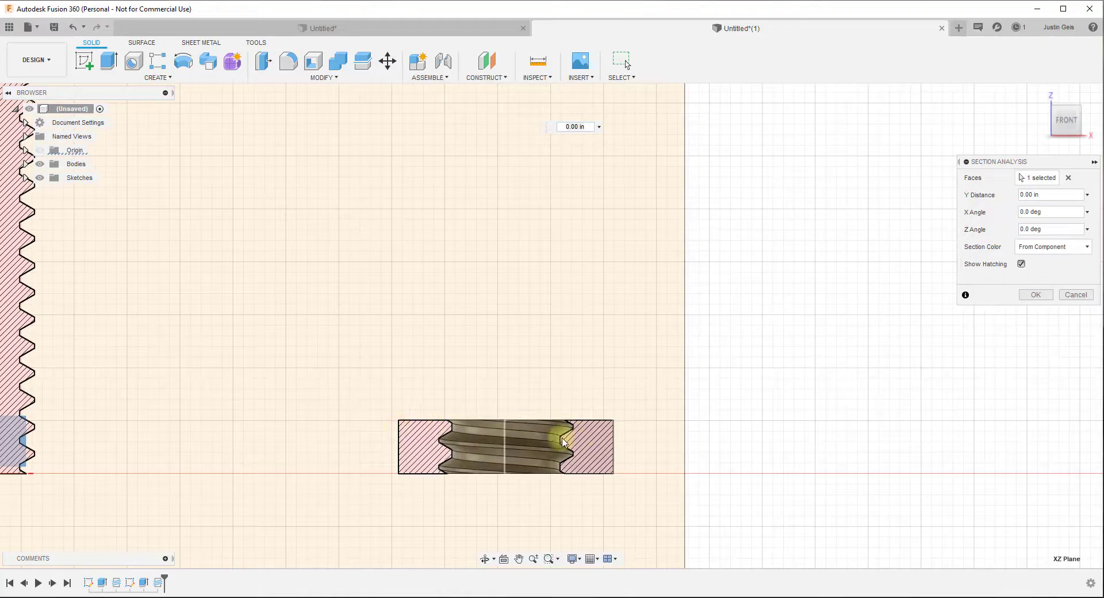
scroll(478, 425, down, 3)
scroll(183, 349, up, 1)
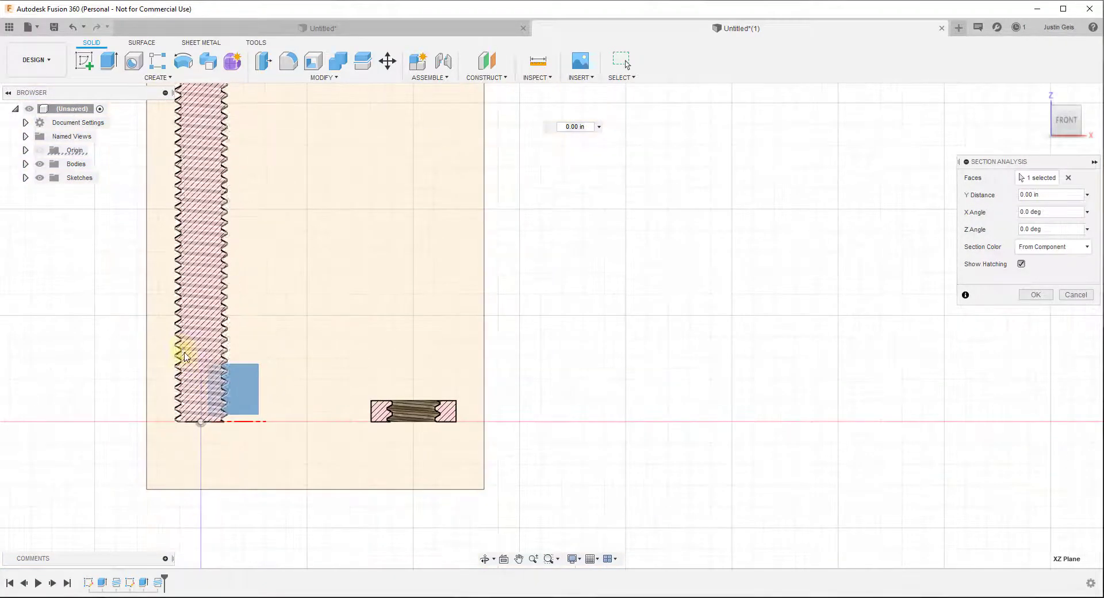